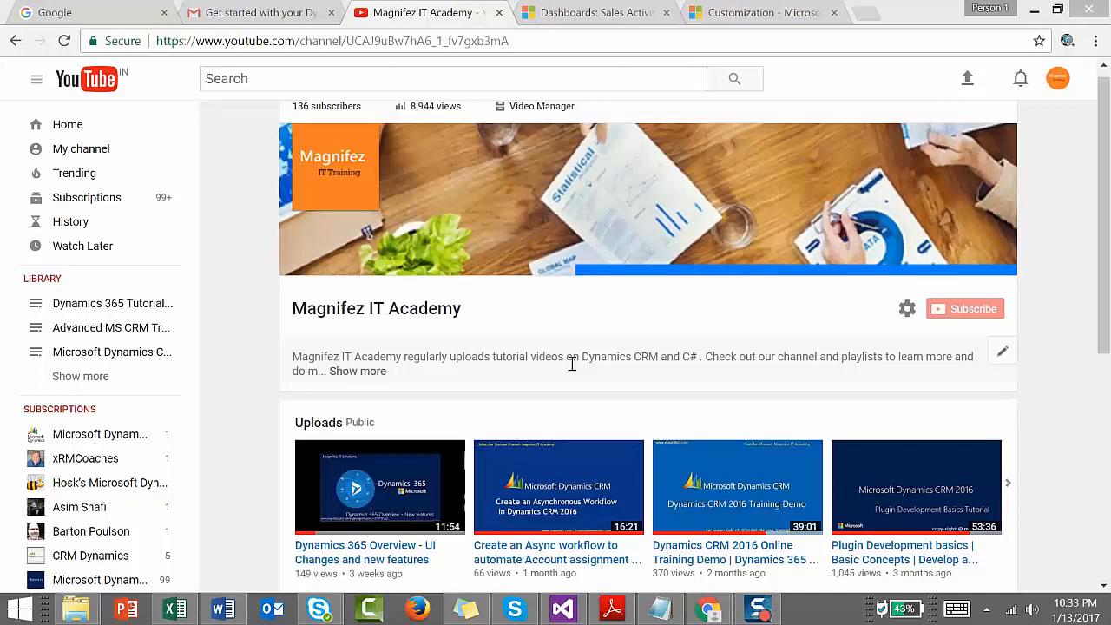
Step: Switch to the Dynamics 365 dashboard, dismiss the trial welcome, and go to Customizations in the settings
click(625, 7)
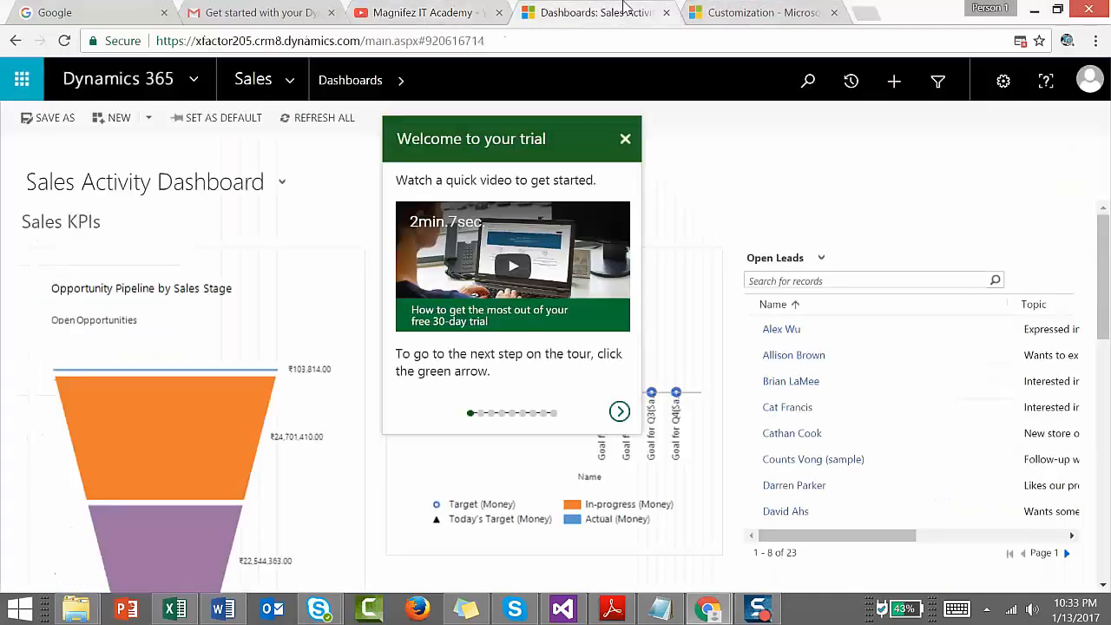
click(625, 139)
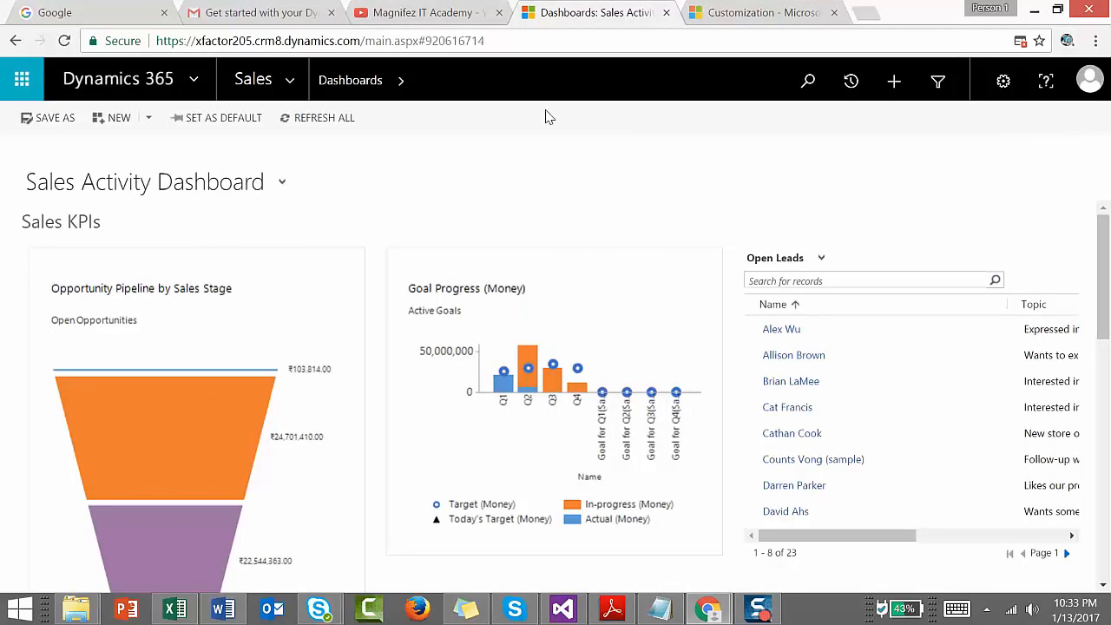
click(291, 90)
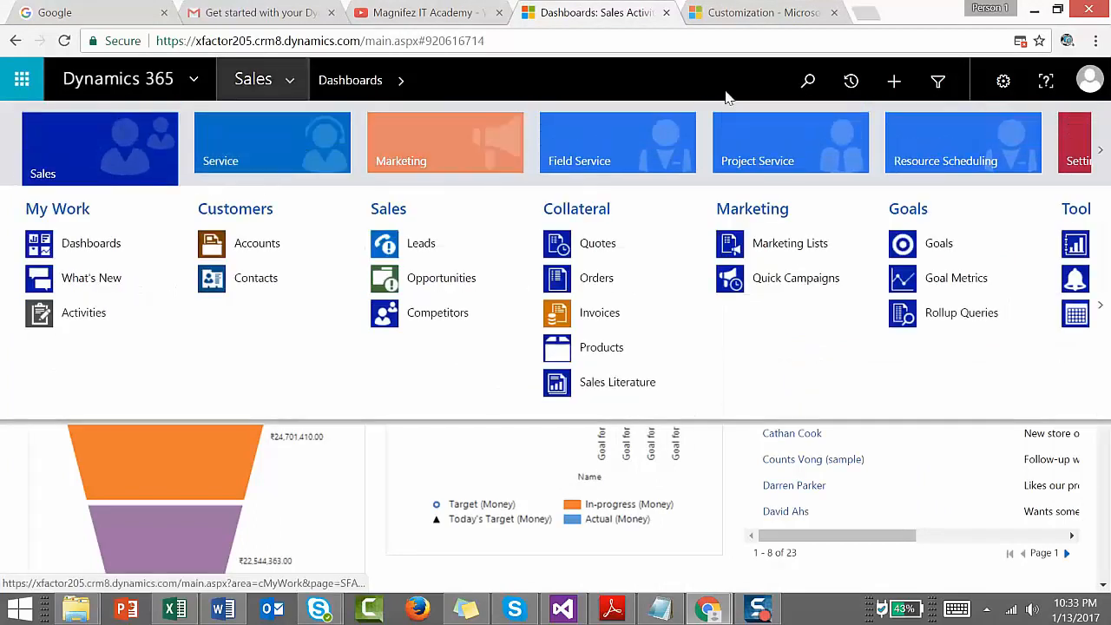
click(1100, 150)
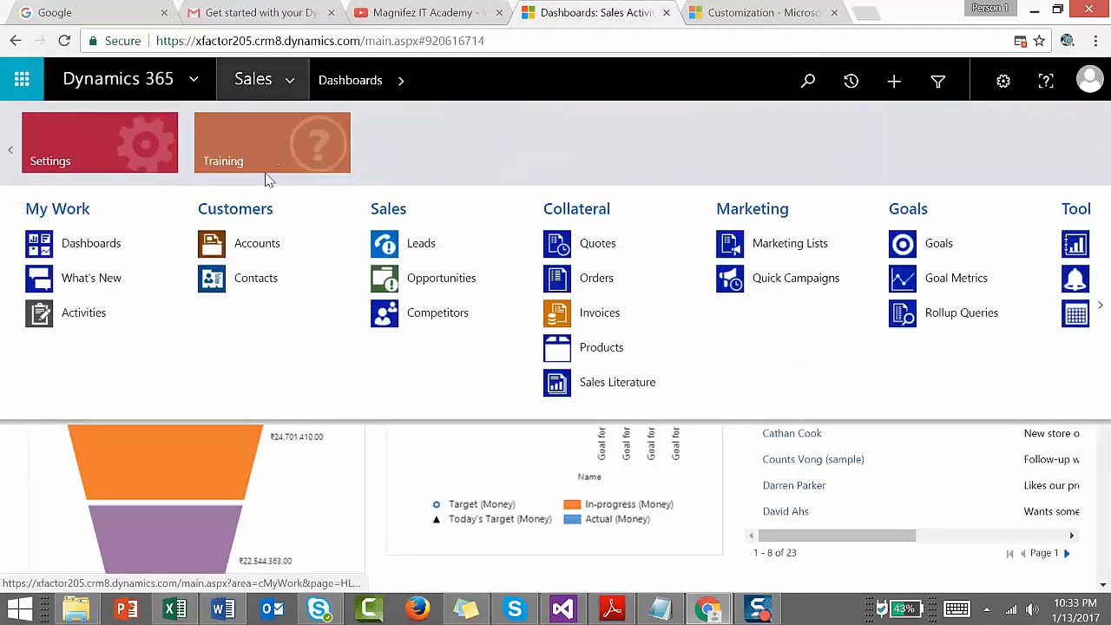
click(119, 158)
click(295, 250)
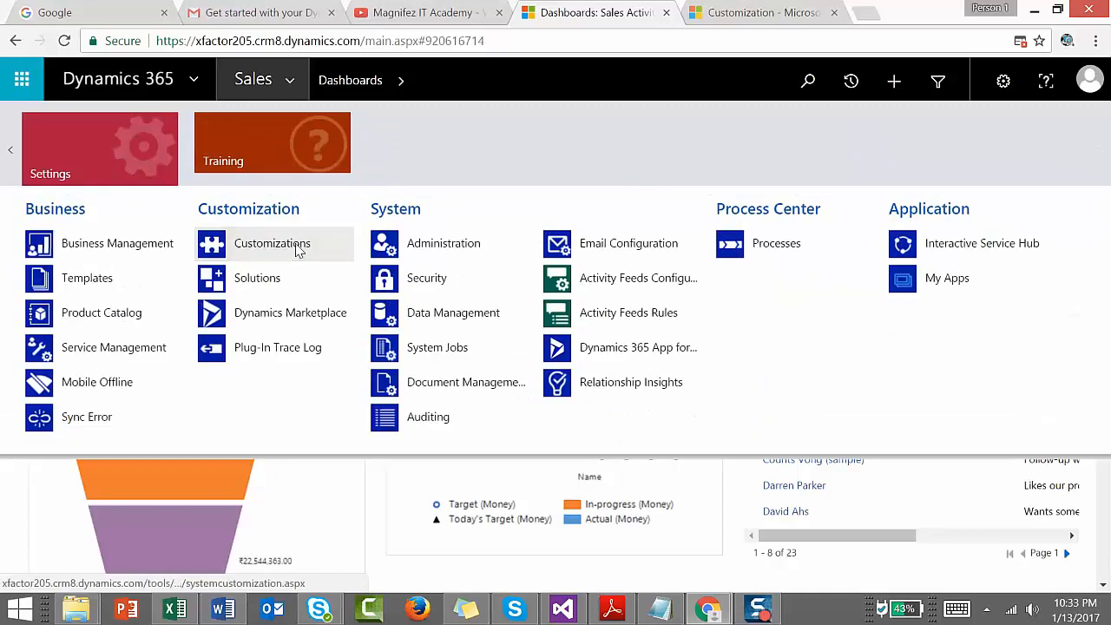
click(802, 9)
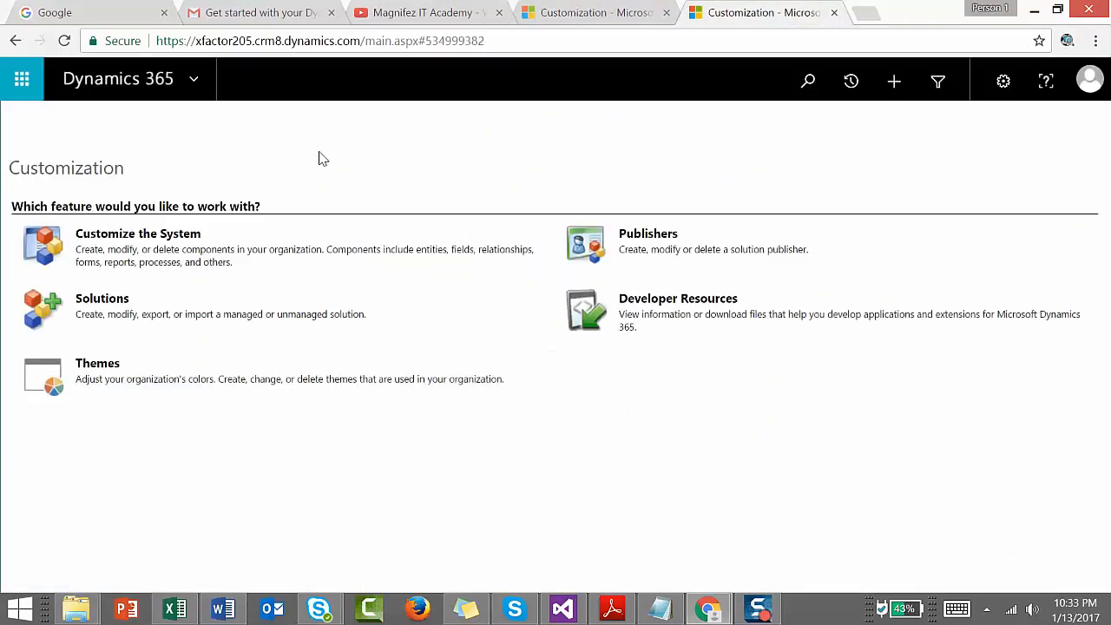
Step: Open the Lead entity's definition in the Default Solution through Customize the System
click(182, 252)
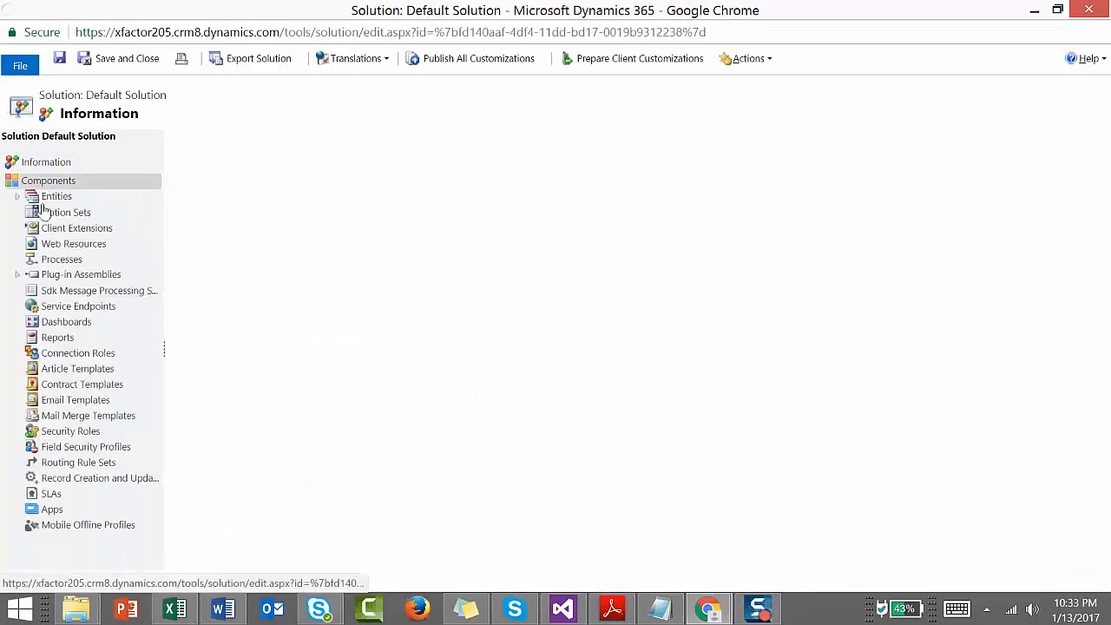
click(17, 201)
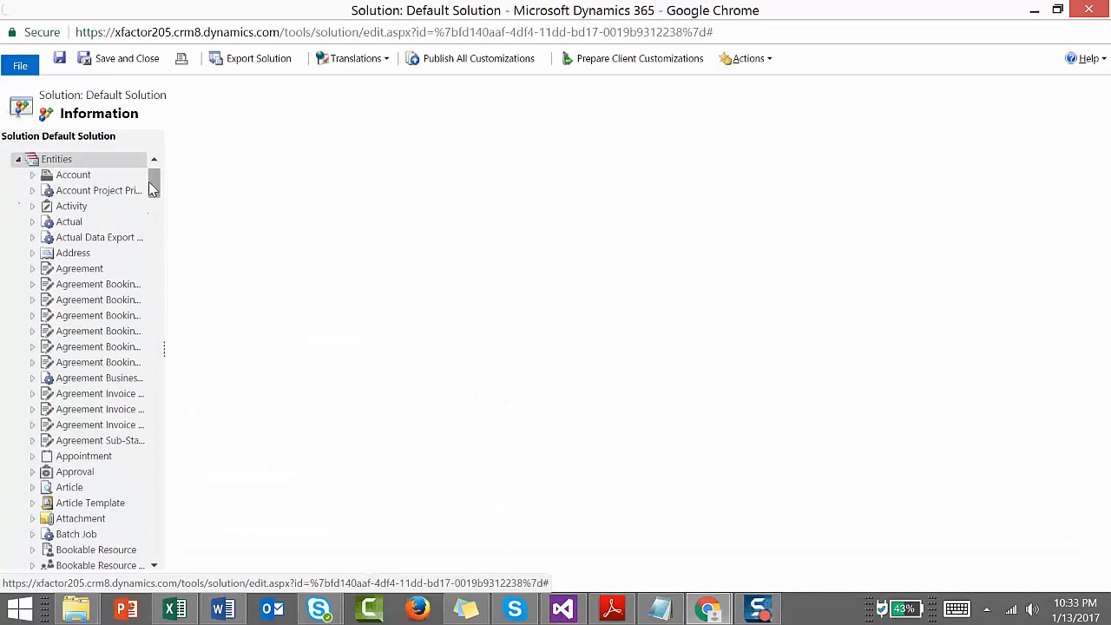
scroll(156, 204, down, 2)
drag(156, 204, 154, 317)
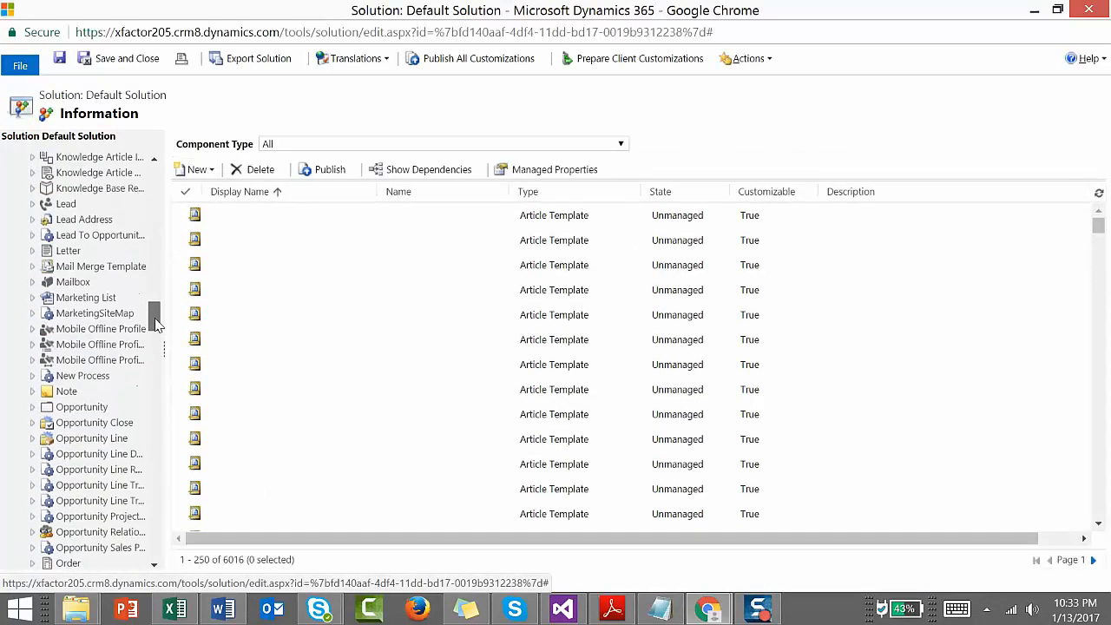
click(32, 205)
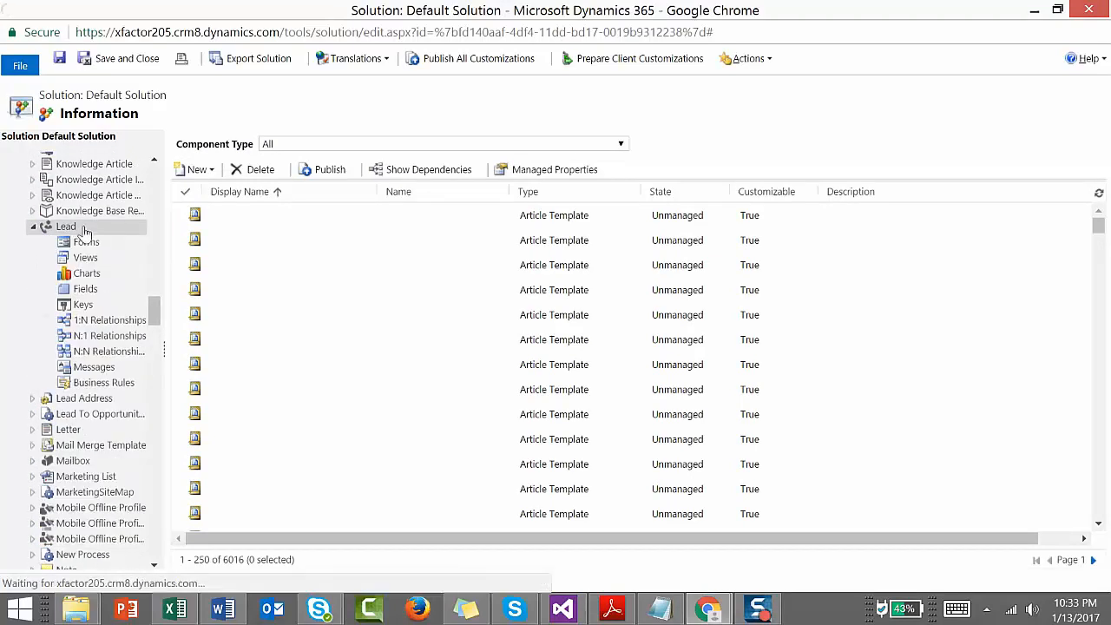
click(98, 230)
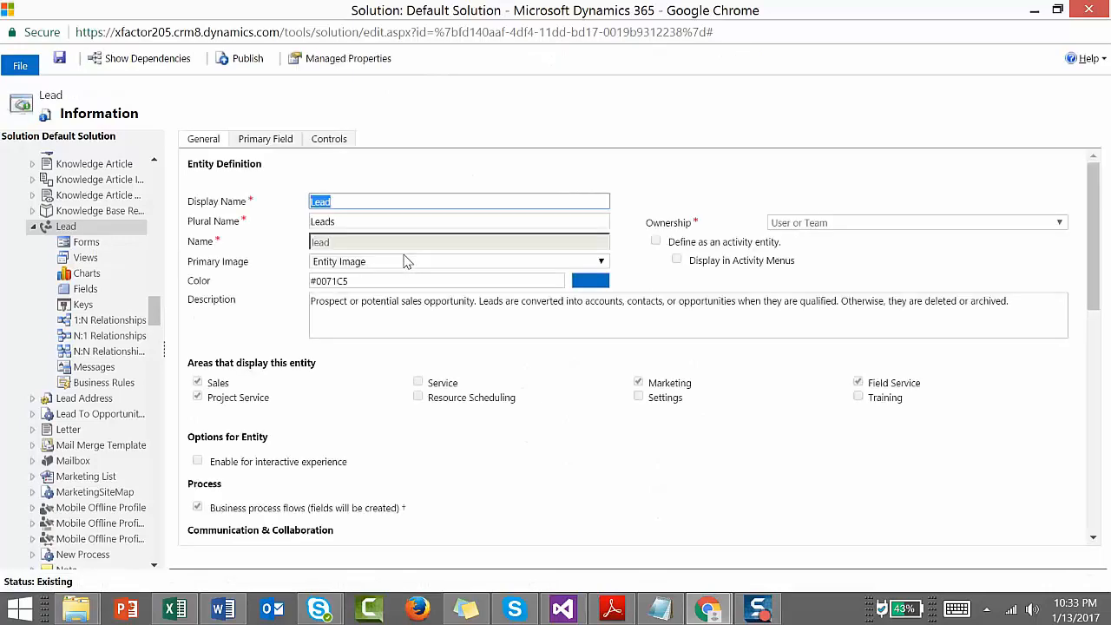
Step: Add the Editable Grid control to the Lead entity
click(334, 142)
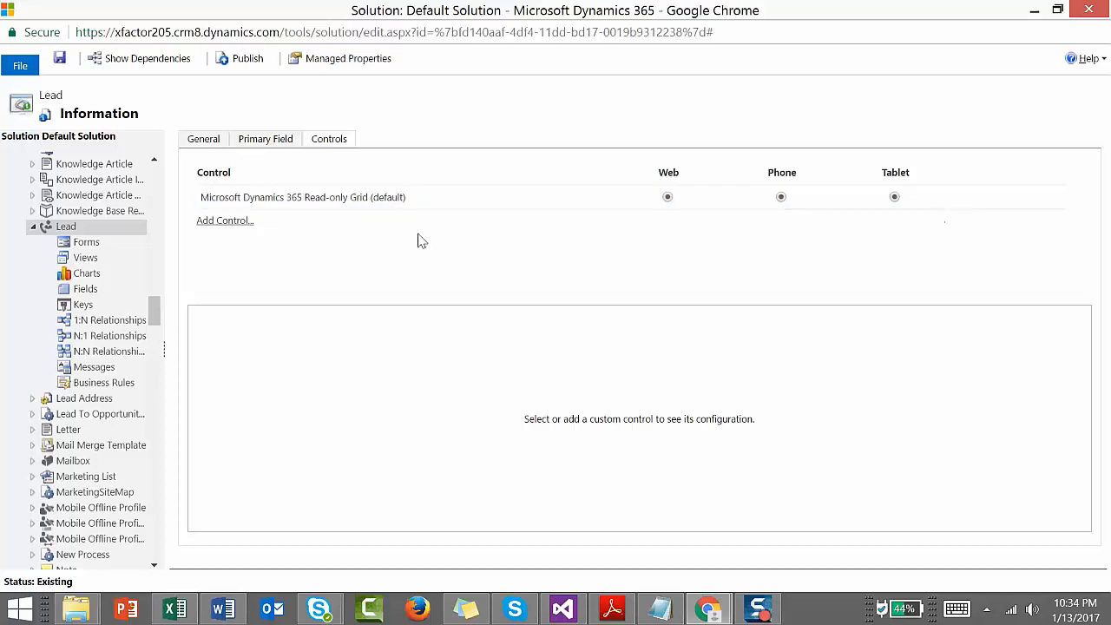
click(243, 222)
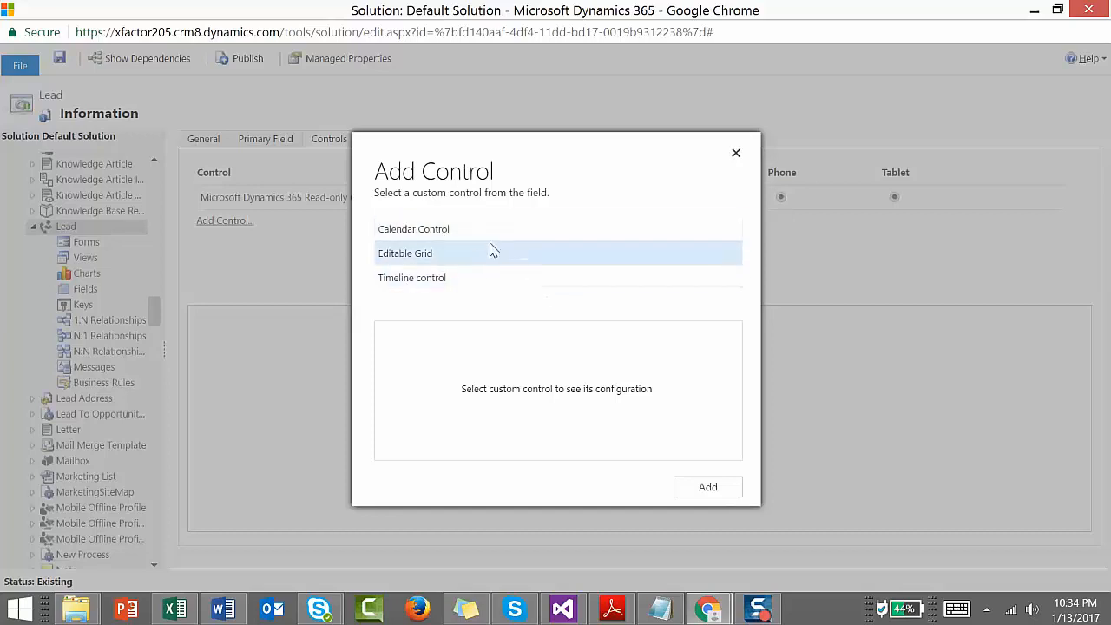
click(441, 256)
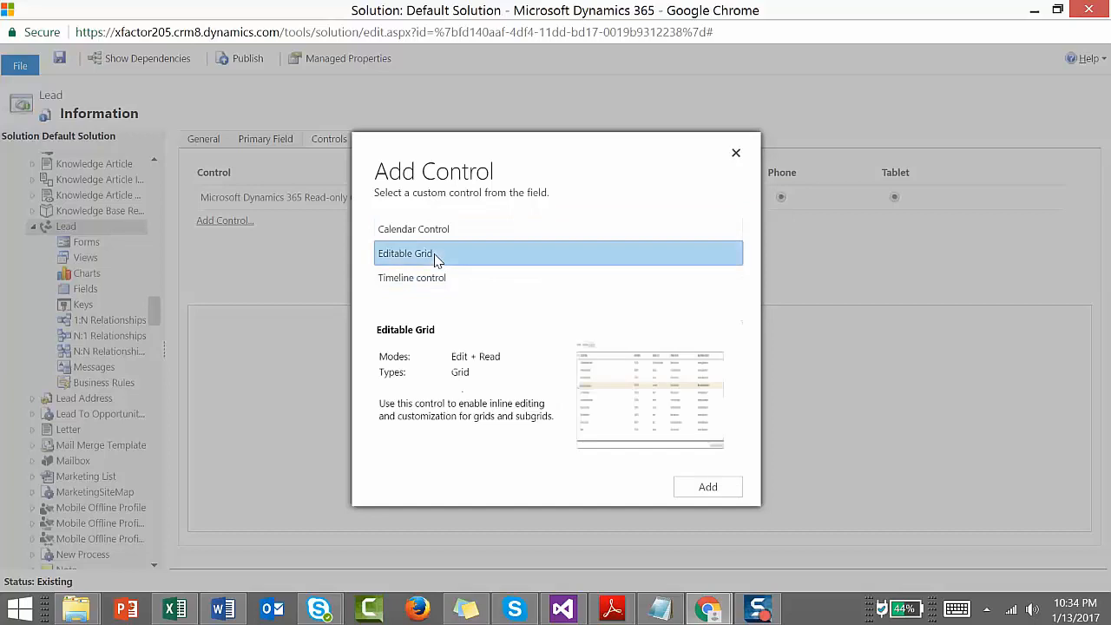
click(697, 489)
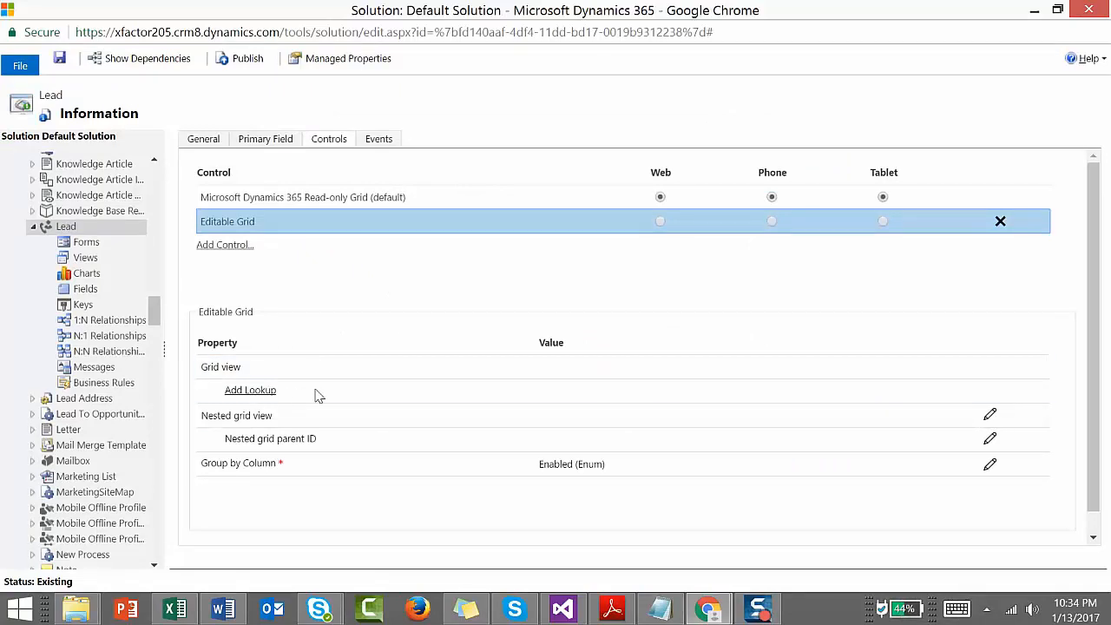
Step: Try to configure a lookup for the Editable Grid using the "Open Leads" and "All leads in current fiscal year" views
click(274, 368)
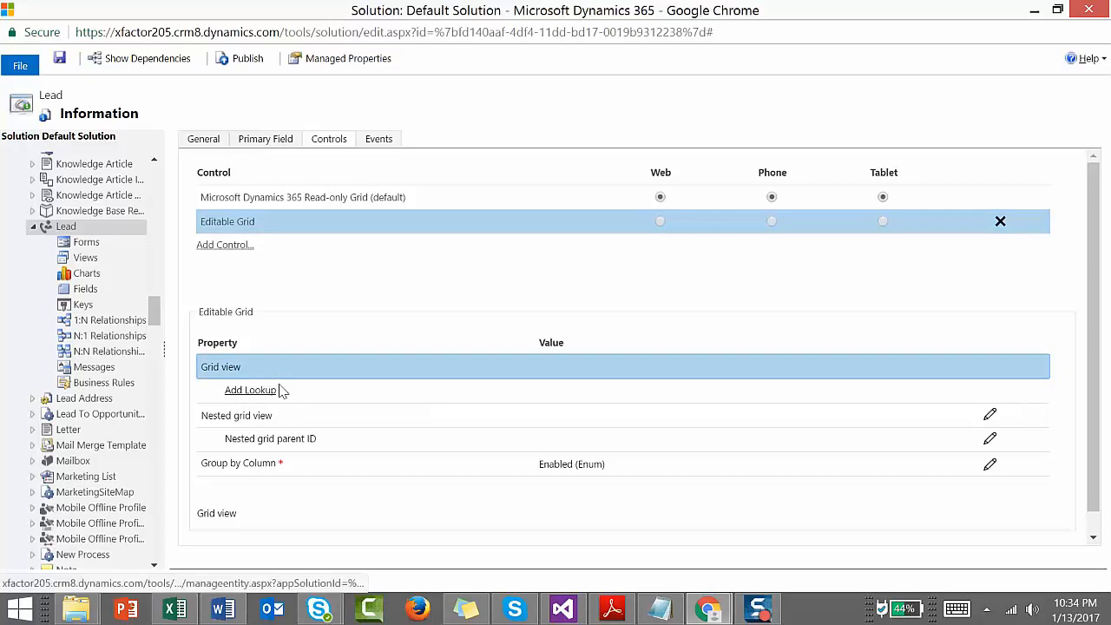
click(266, 390)
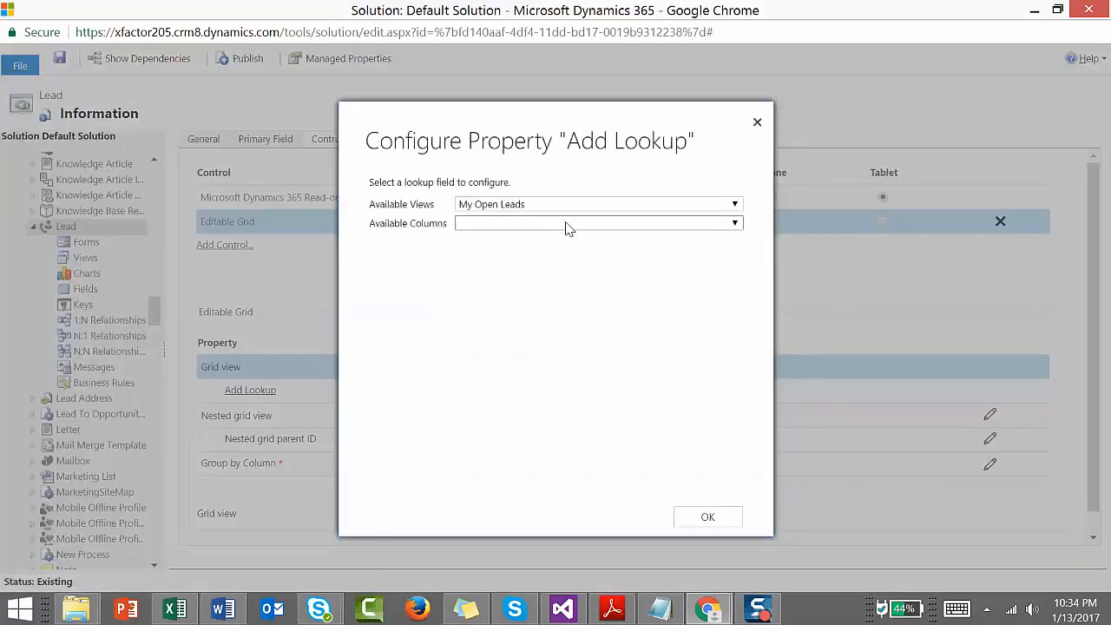
click(582, 209)
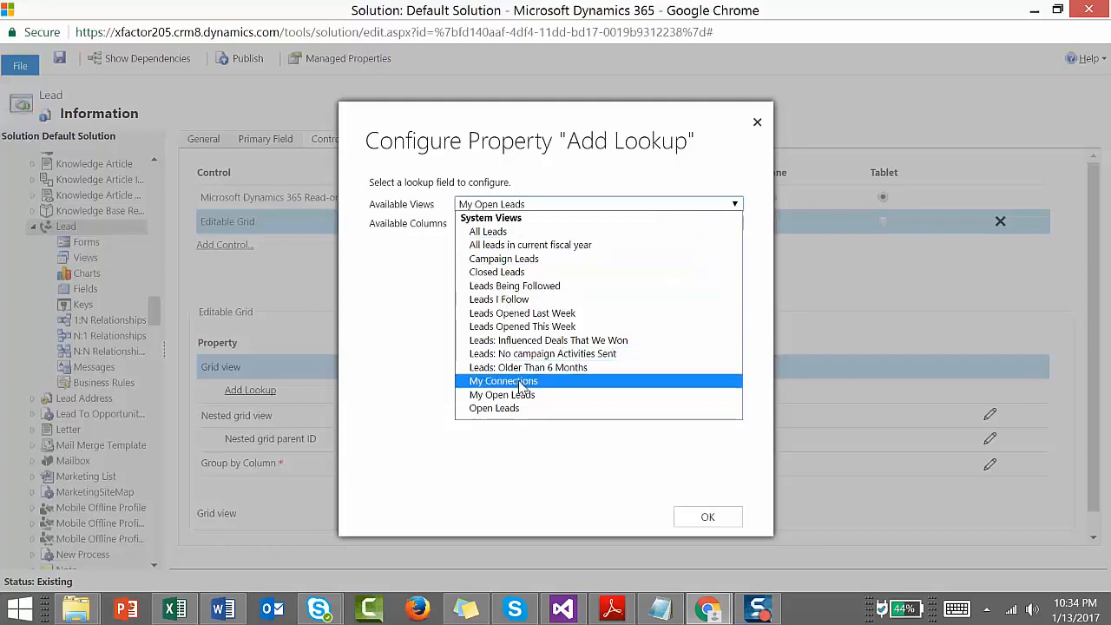
click(519, 408)
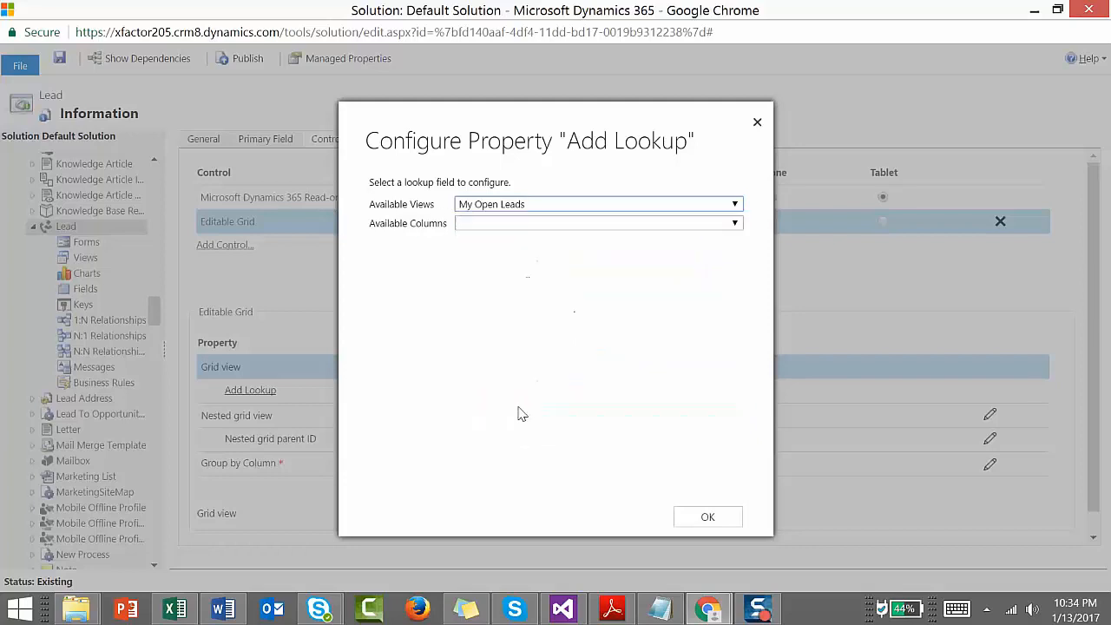
click(521, 224)
click(507, 234)
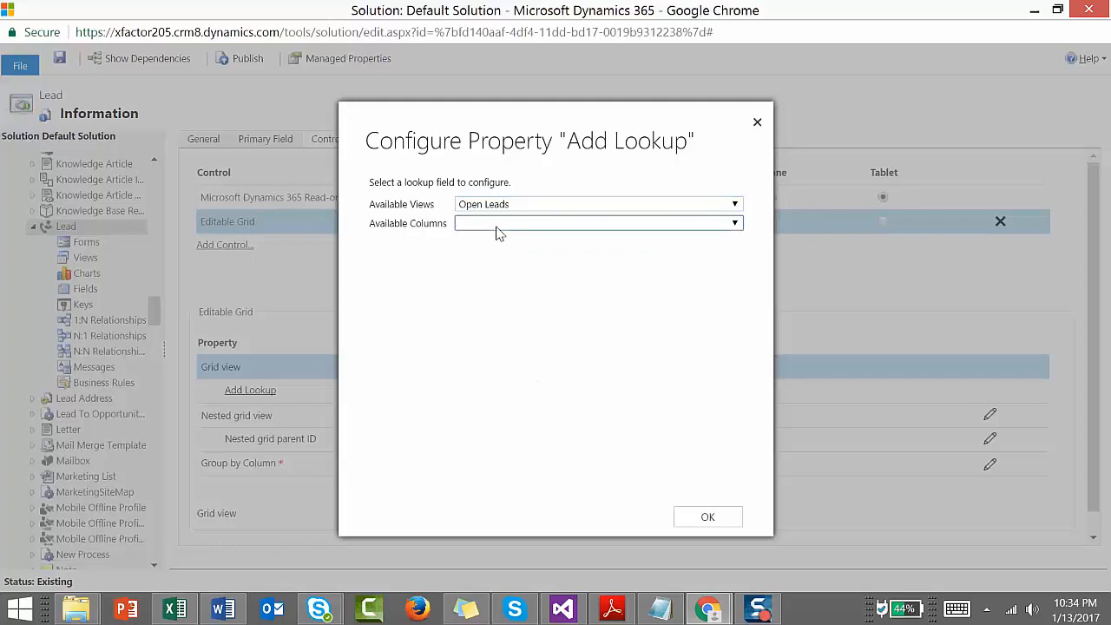
click(510, 205)
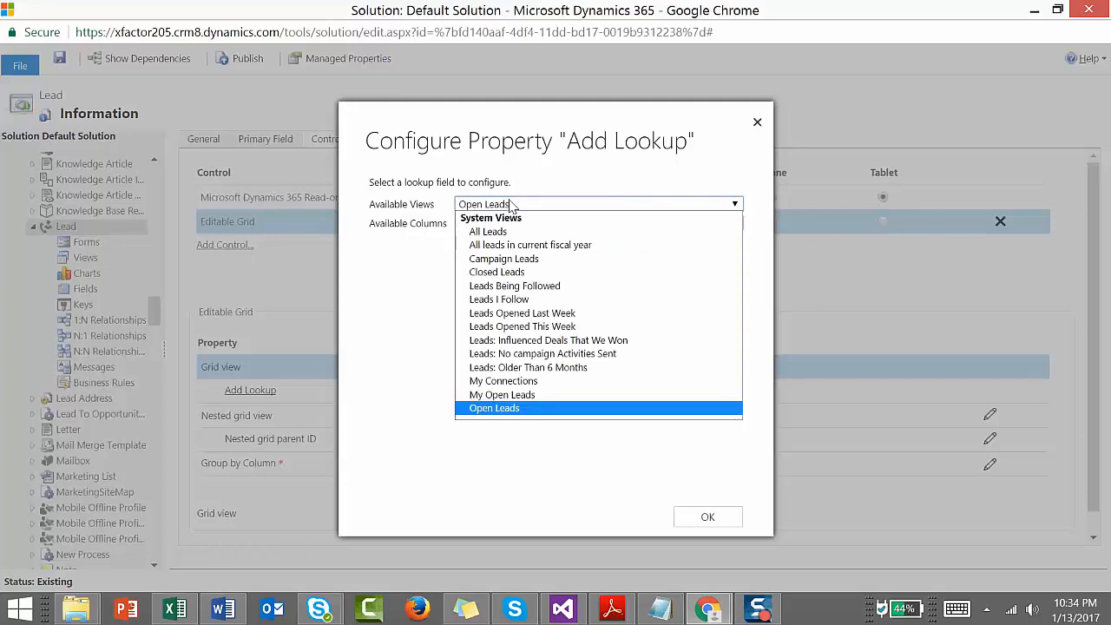
click(510, 246)
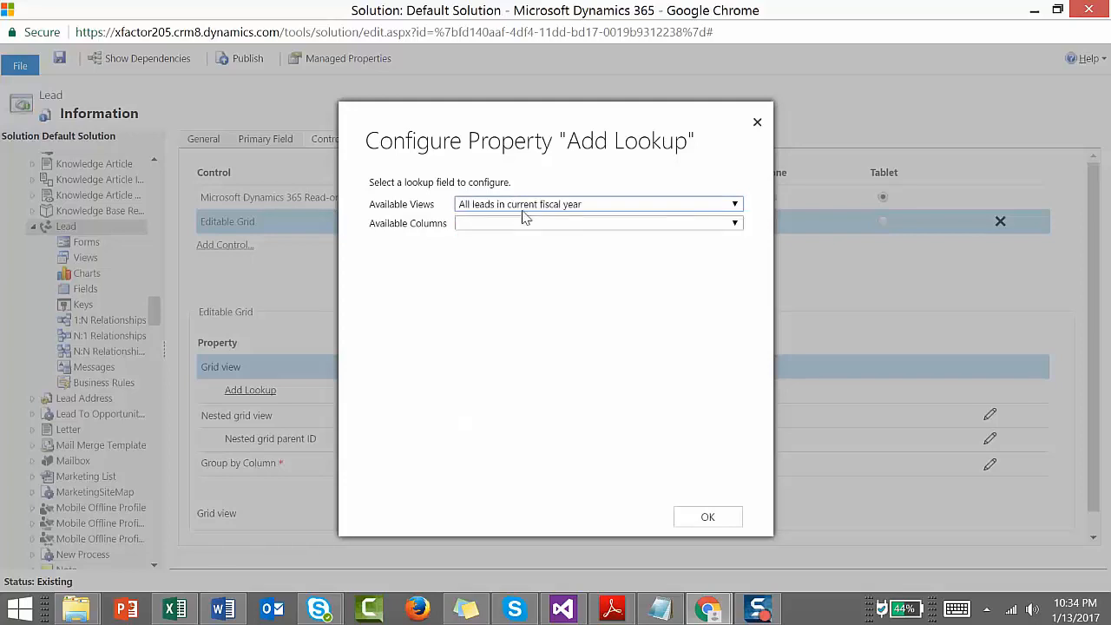
click(566, 223)
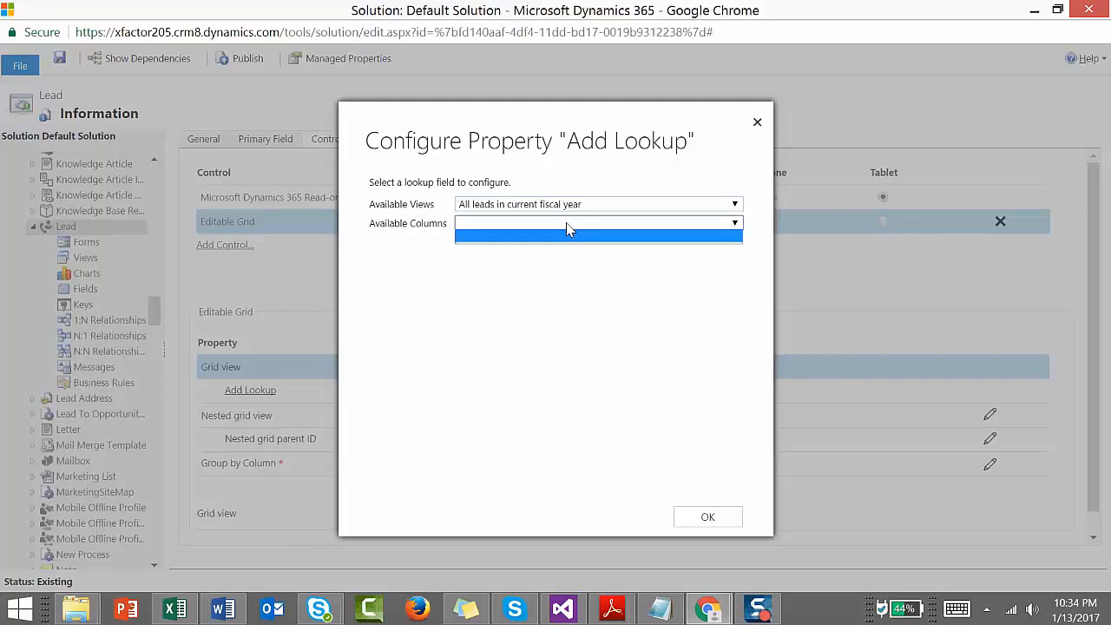
click(565, 223)
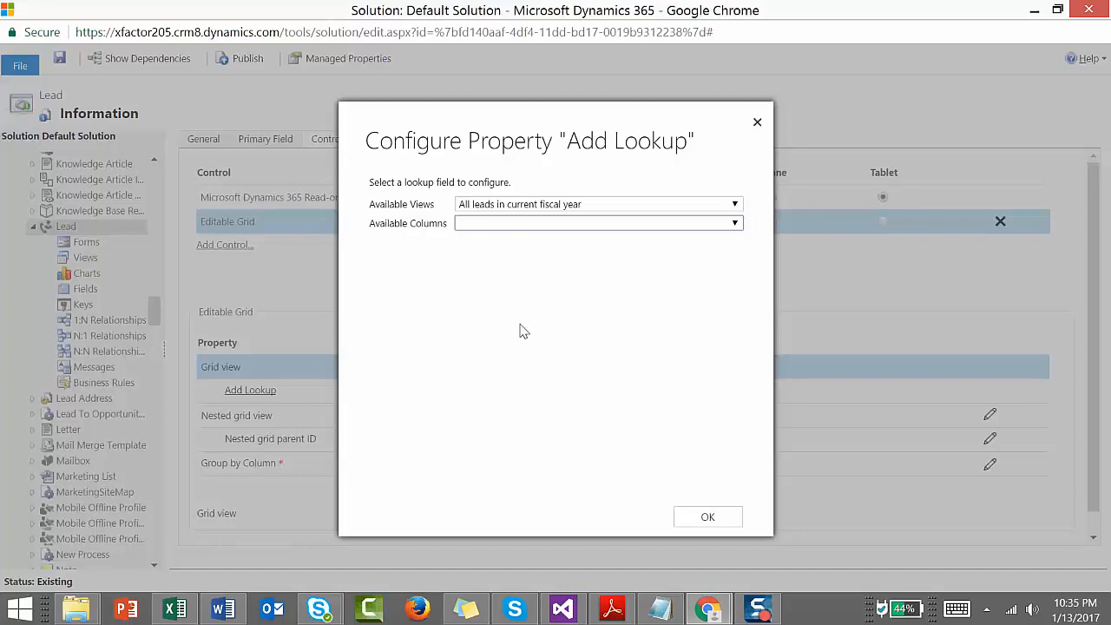
click(707, 519)
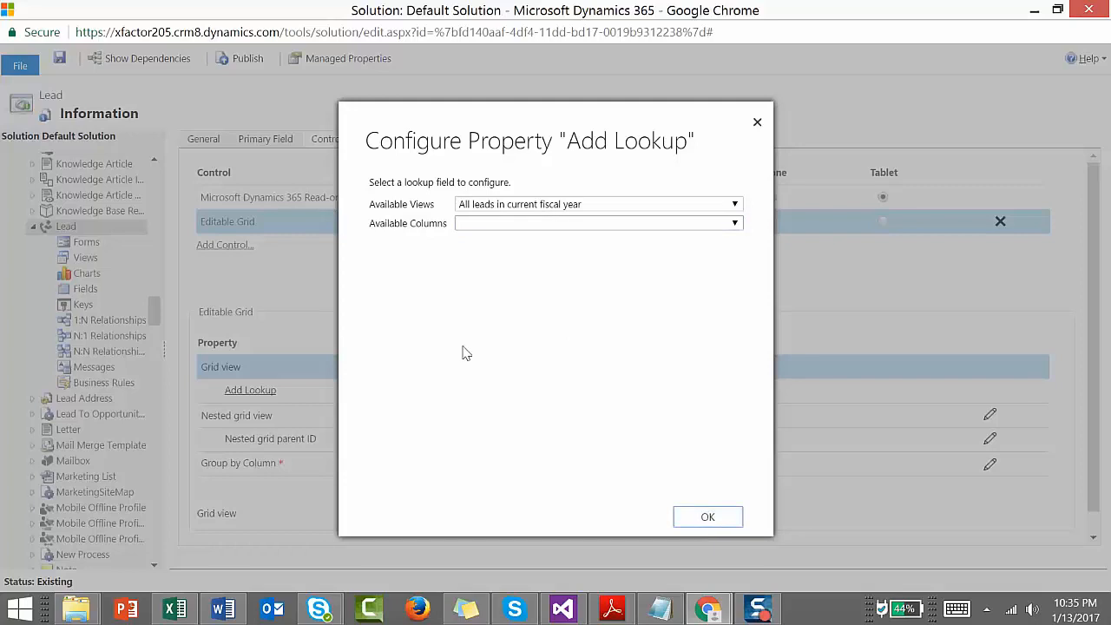
click(757, 122)
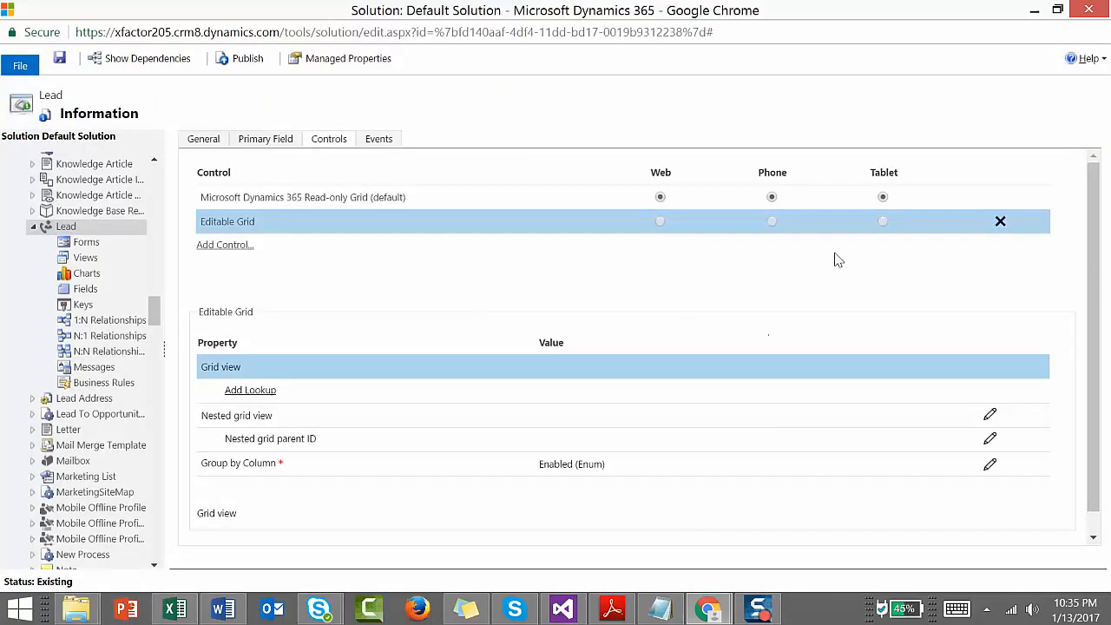
Step: Make Editable Grid the Lead entity's control for web, phone and tablet, and save the entity
click(660, 223)
click(883, 220)
click(58, 61)
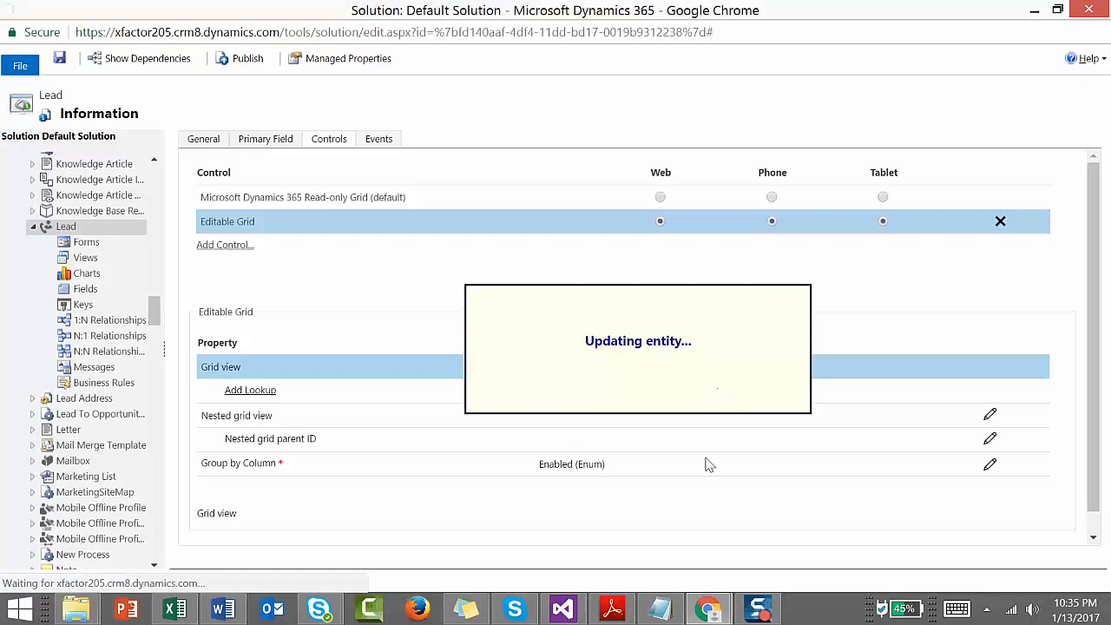
Step: Return to the main Dynamics 365 window, open the Leads list in the Sales area, and dismiss the help pane
mouse_move(709, 609)
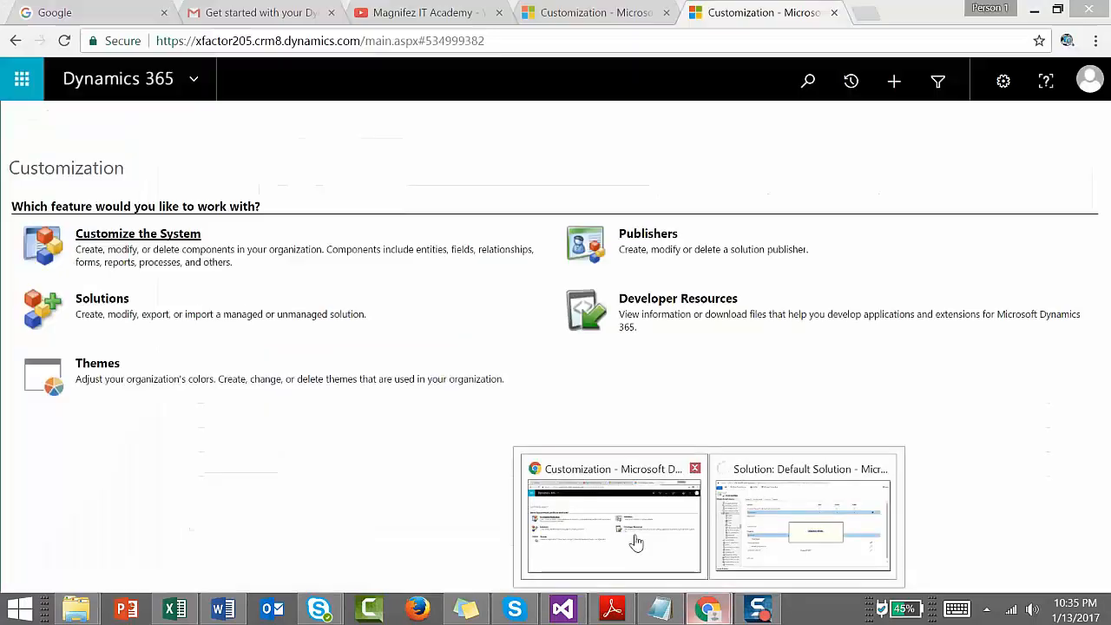
click(638, 549)
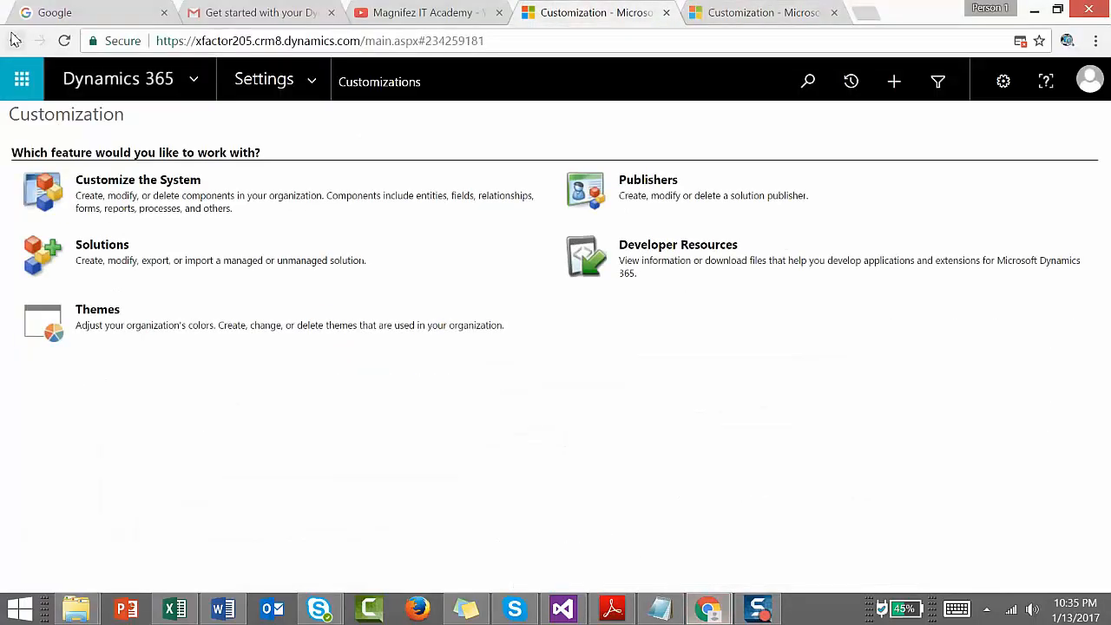
click(16, 41)
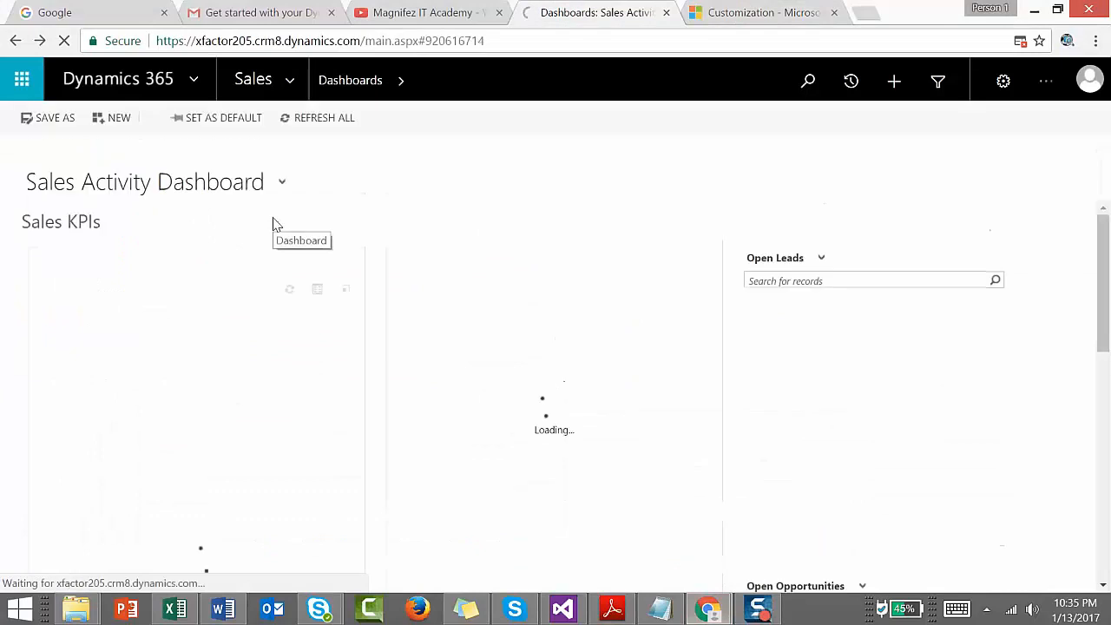
click(287, 87)
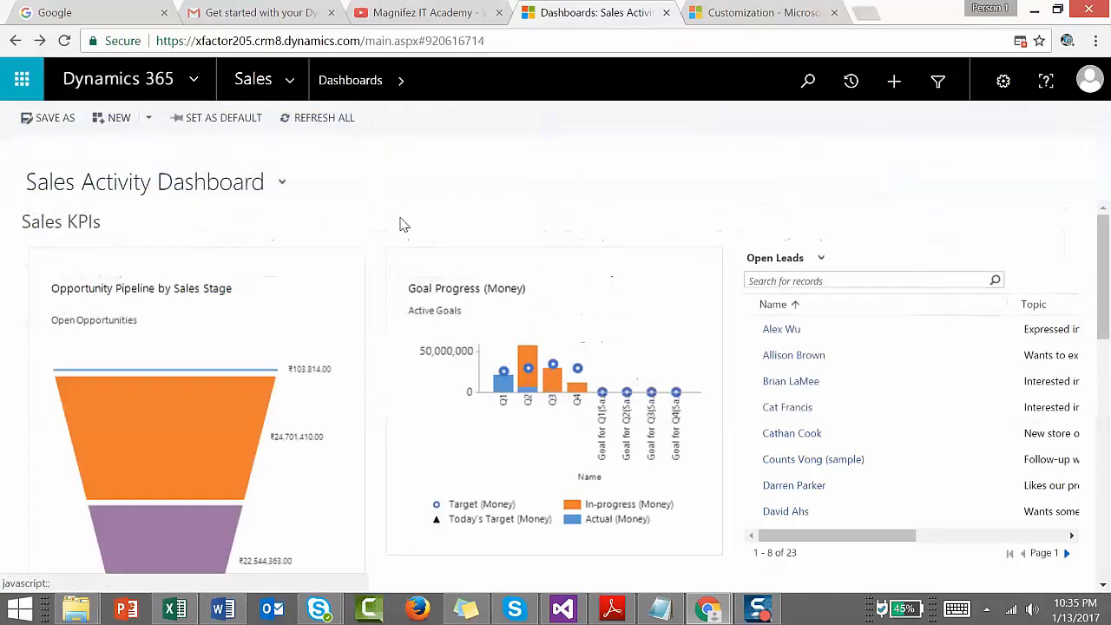
click(289, 83)
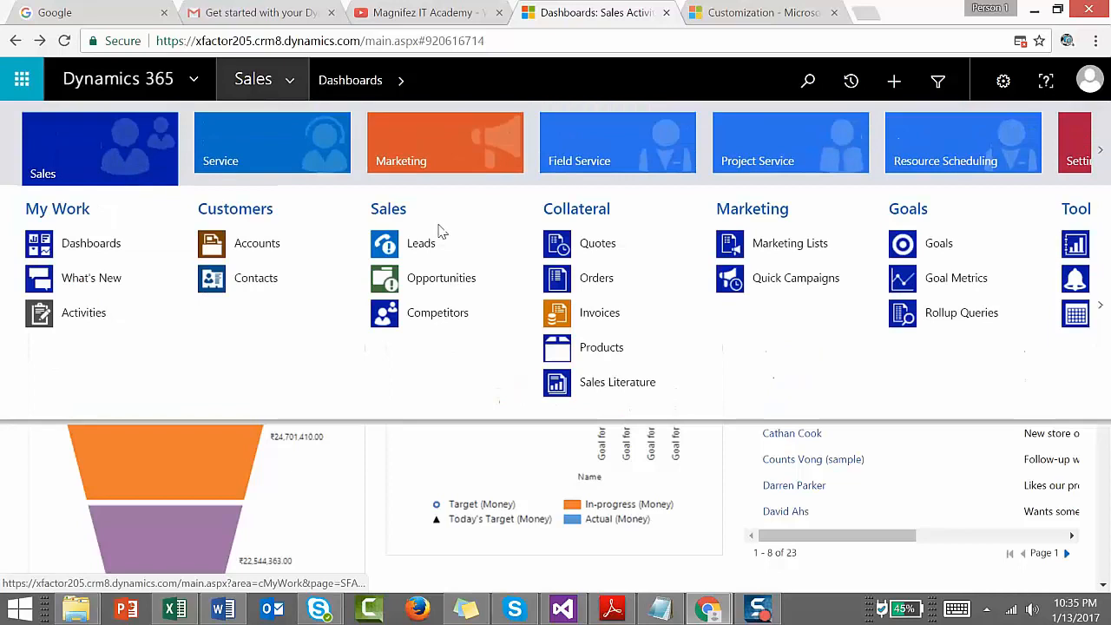
click(450, 251)
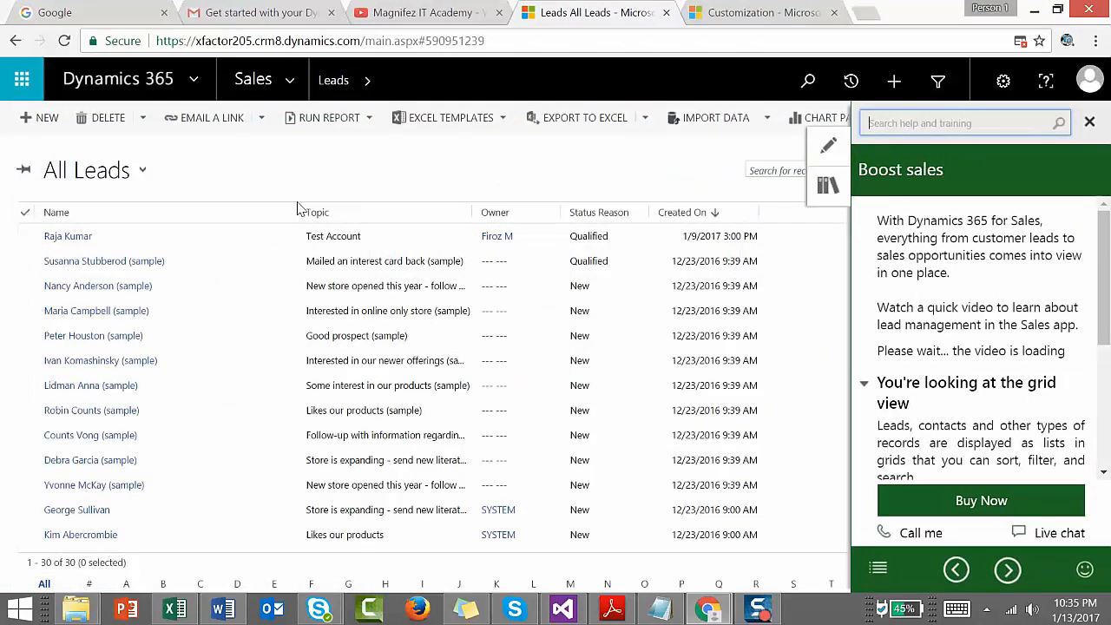
click(211, 174)
mouse_move(704, 611)
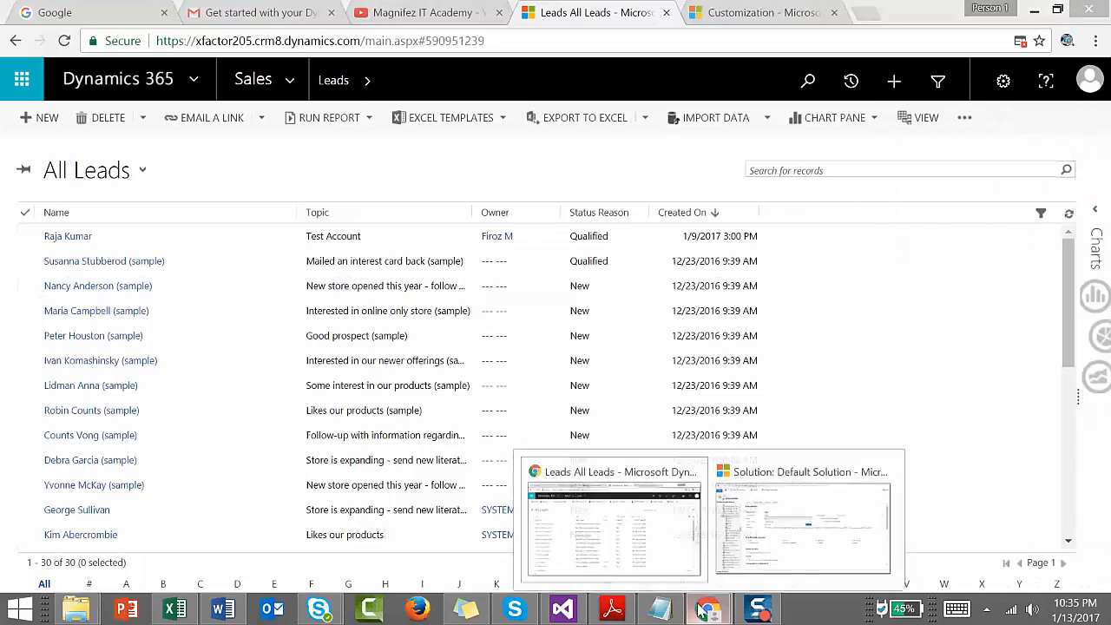
mouse_move(767, 514)
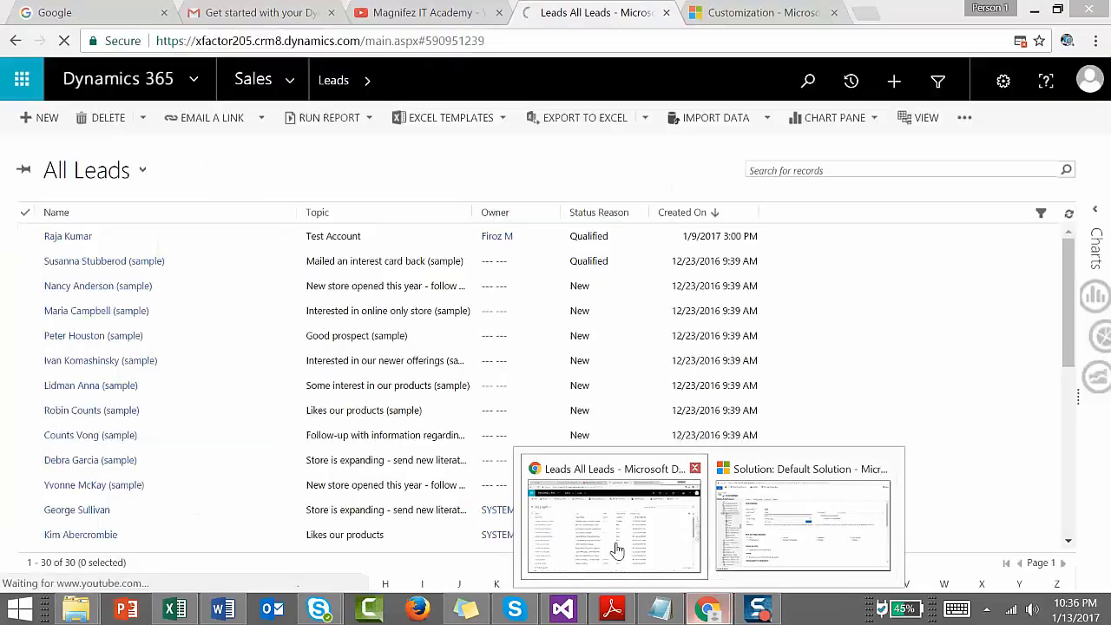
Step: Switch back to the browser window with the Leads list and reload the page
click(616, 549)
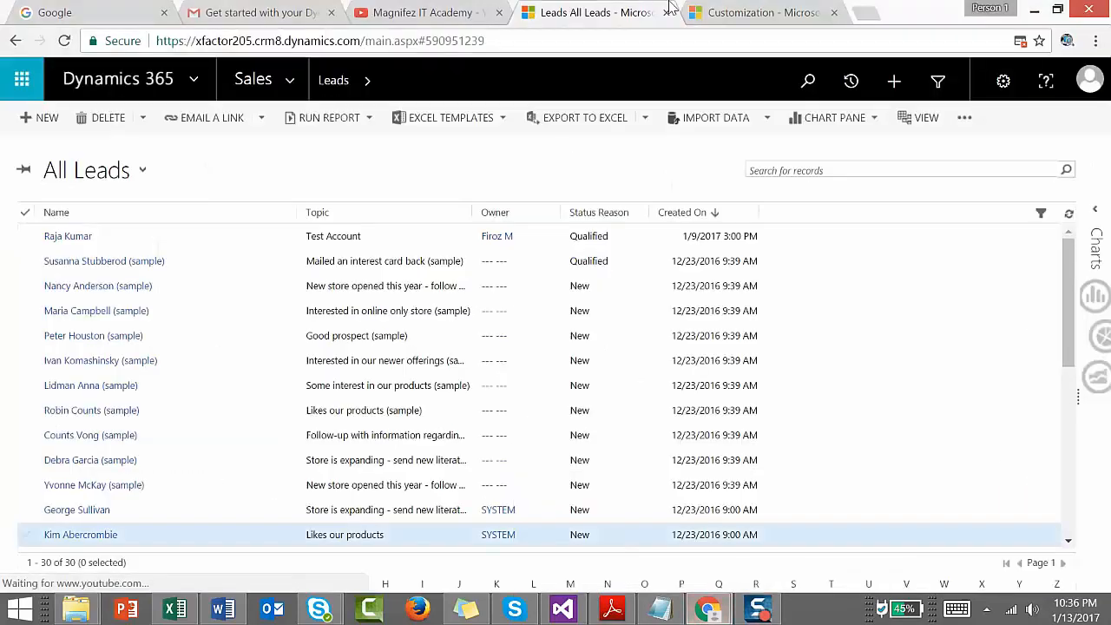
click(334, 35)
click(65, 40)
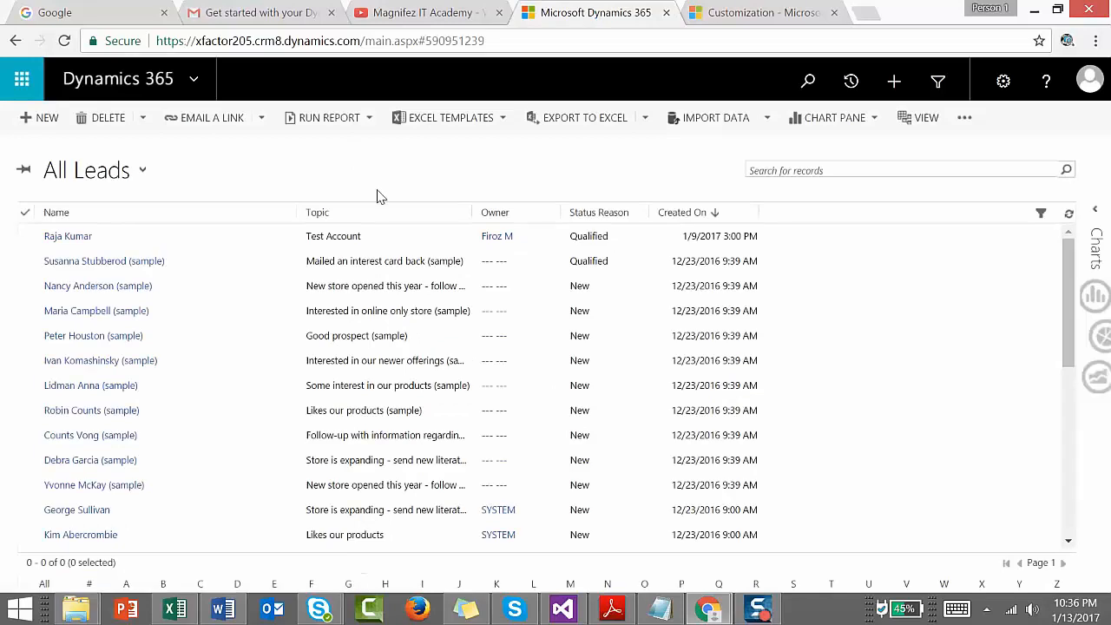
click(140, 171)
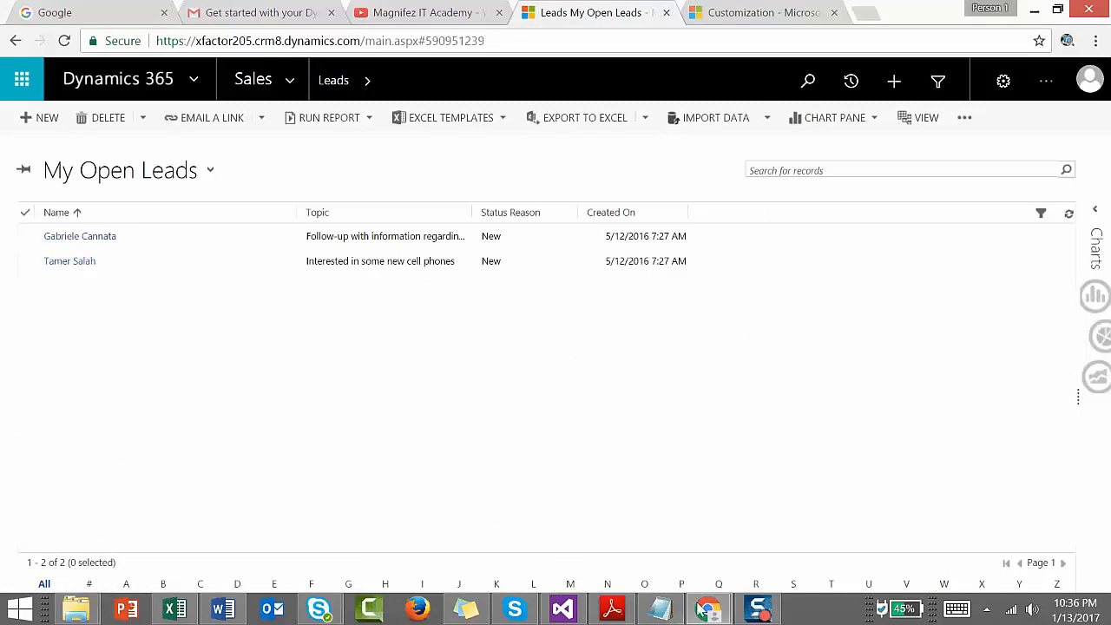
Step: Switch to the Default Solution window and publish the Lead entity's customizations
mouse_move(708, 607)
click(807, 499)
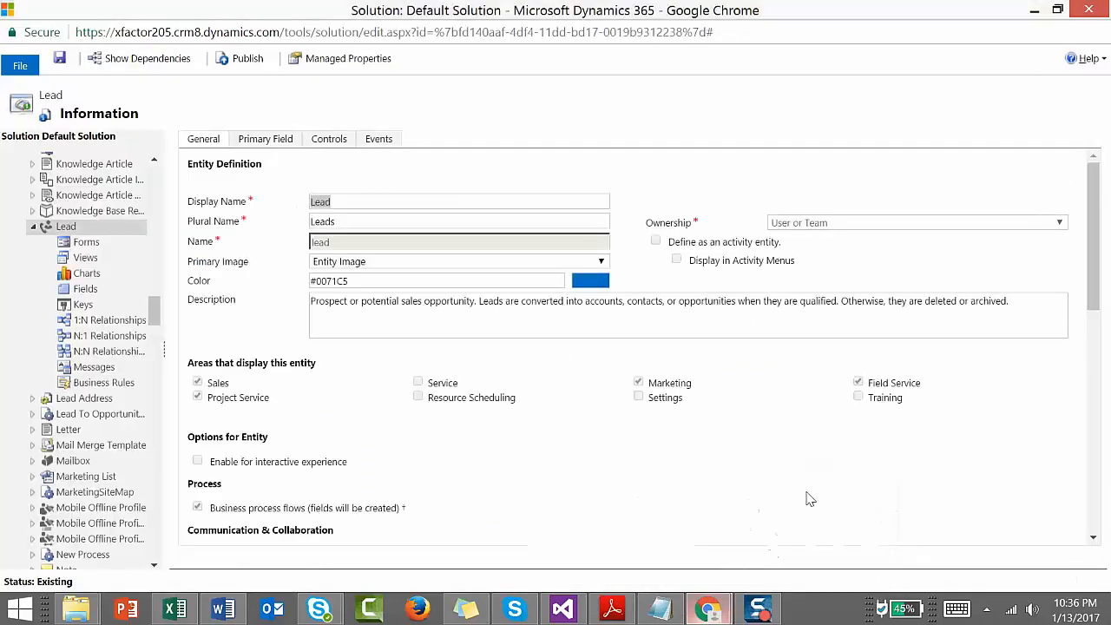
click(242, 66)
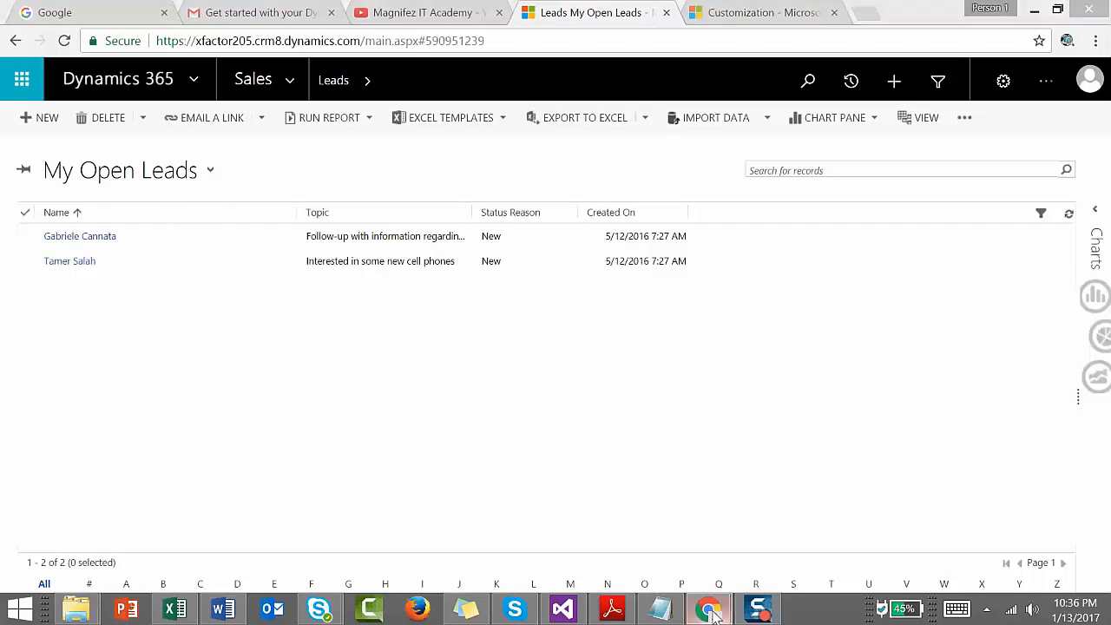
Step: Return to the Leads list, reload its page address, and close the script error window
mouse_move(709, 609)
mouse_move(799, 549)
mouse_move(677, 532)
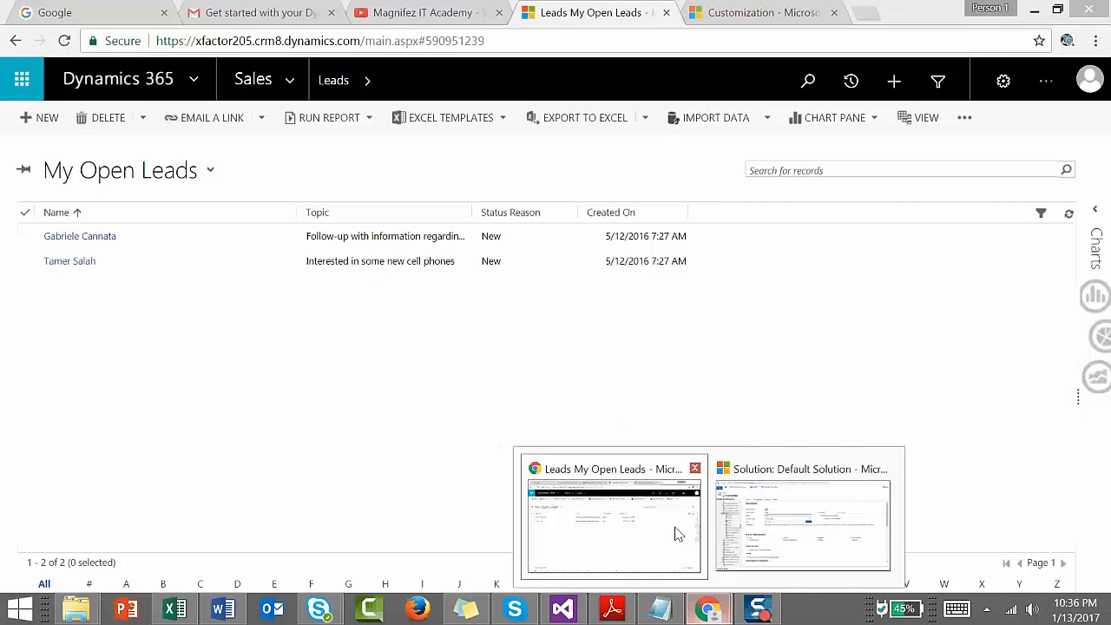
click(683, 530)
click(380, 41)
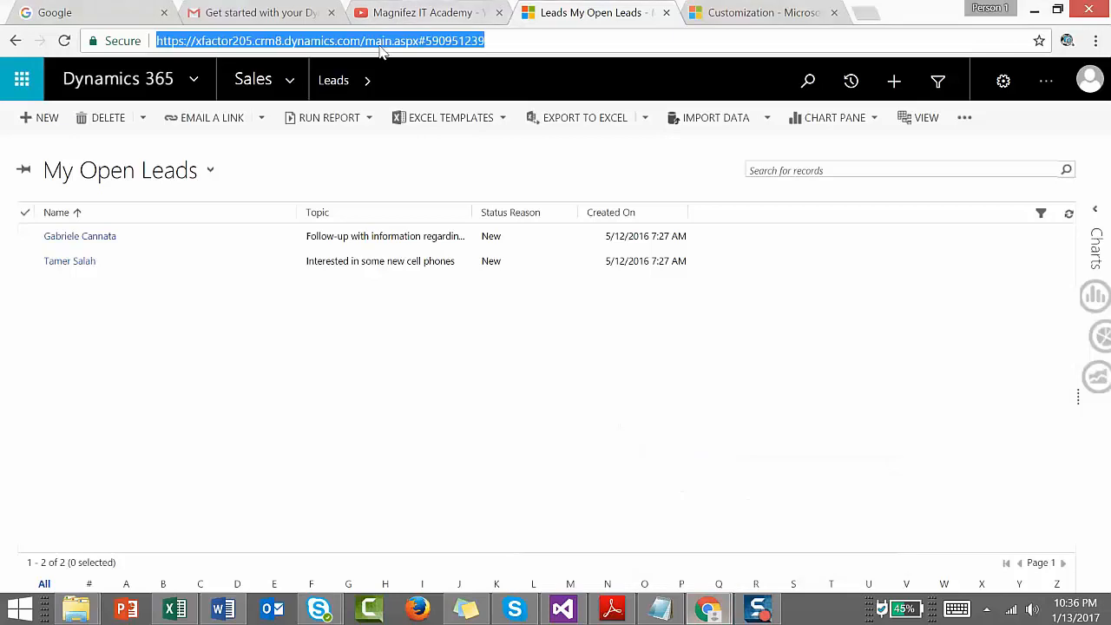
key(Return)
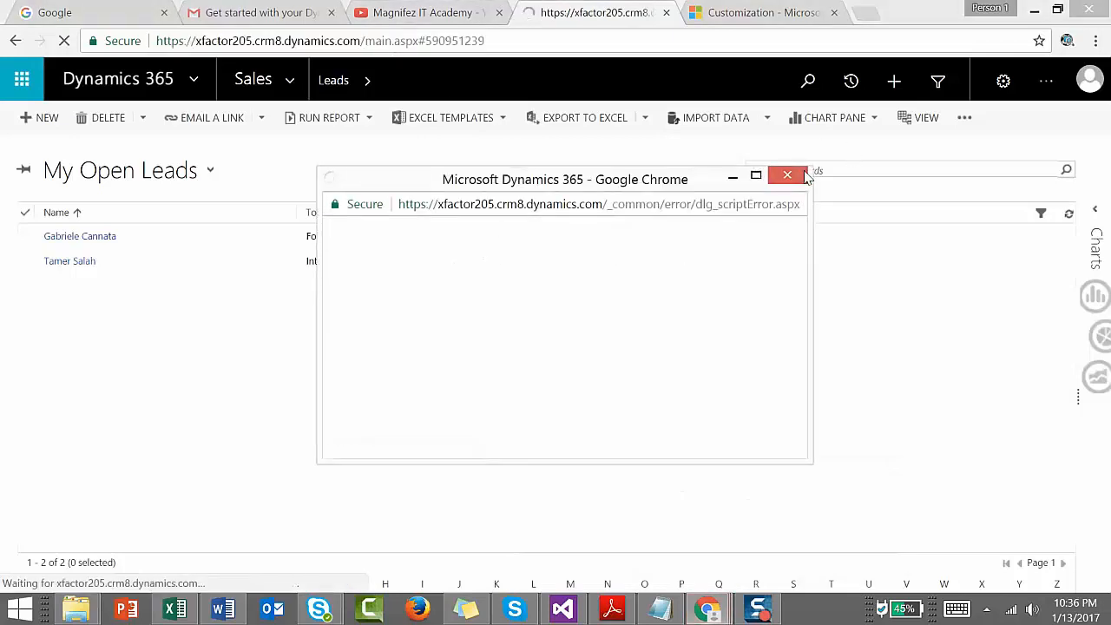
click(787, 177)
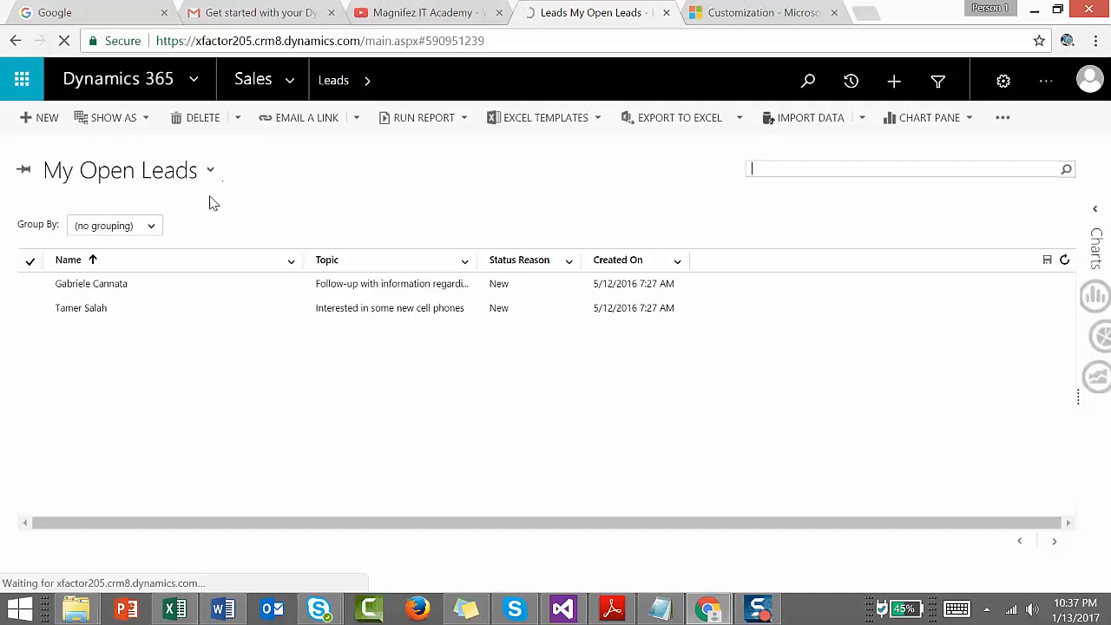
Step: Switch the leads list to the All Leads view and group the records by Topic
click(210, 172)
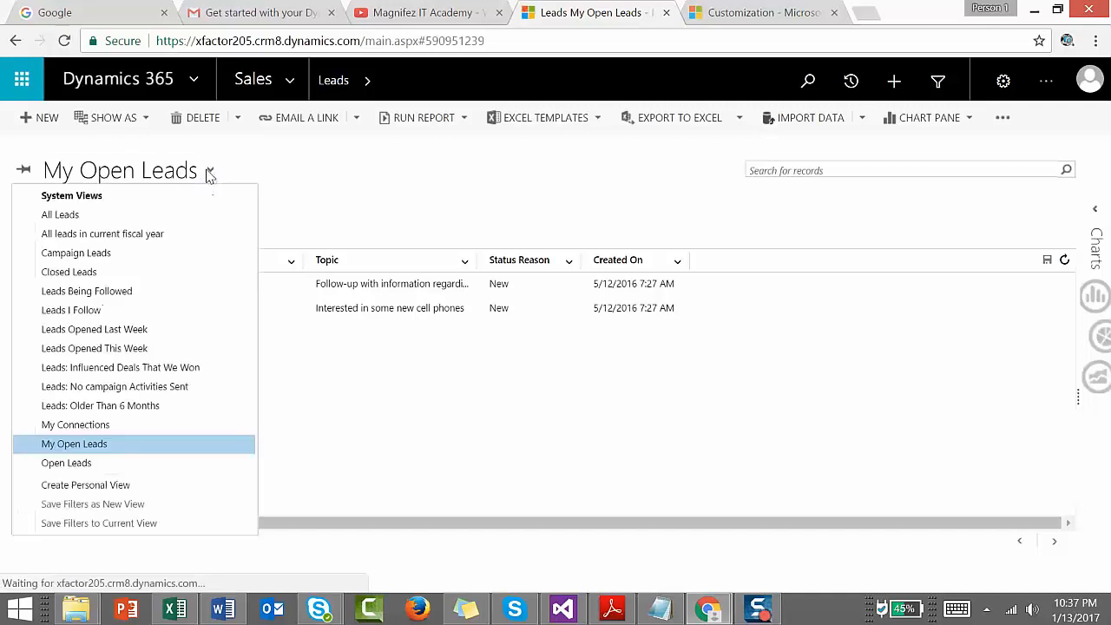
click(67, 214)
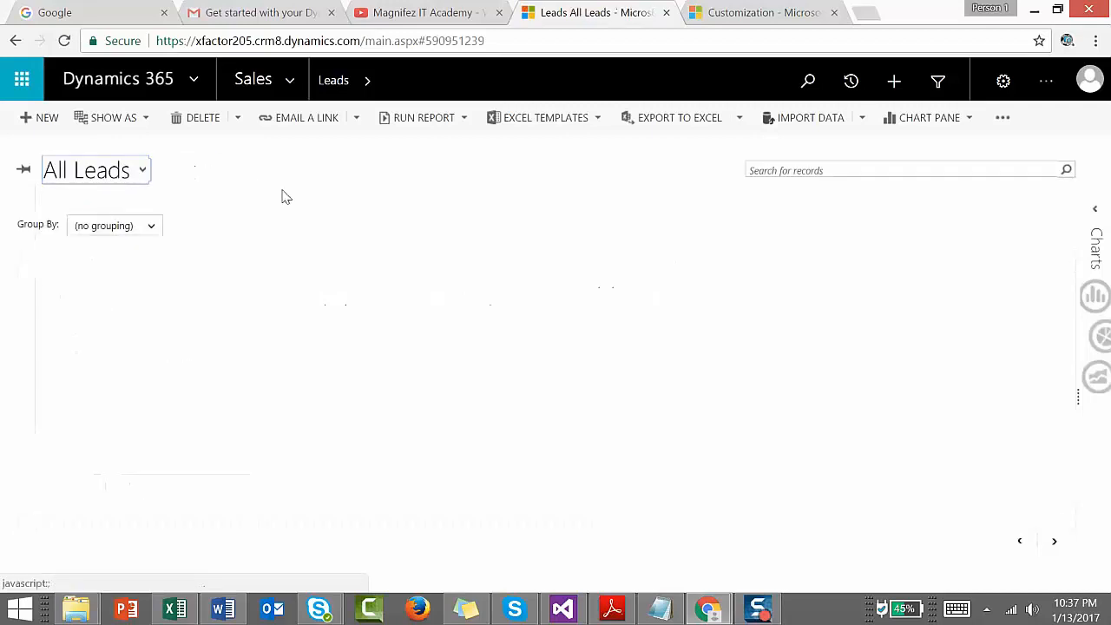
click(151, 229)
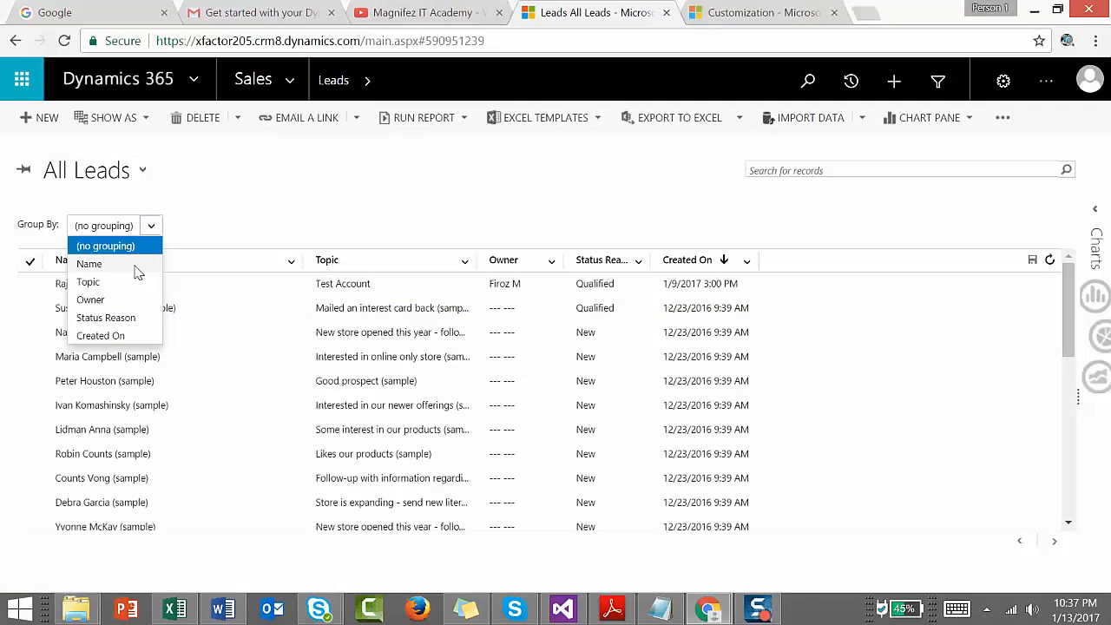
click(129, 290)
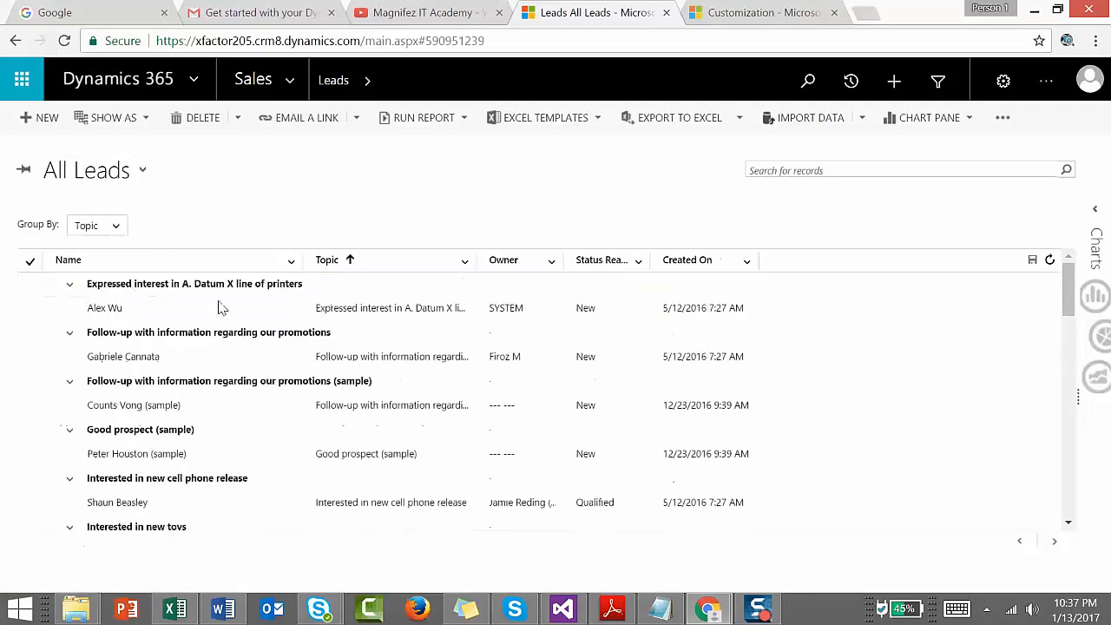
drag(1072, 311, 1059, 412)
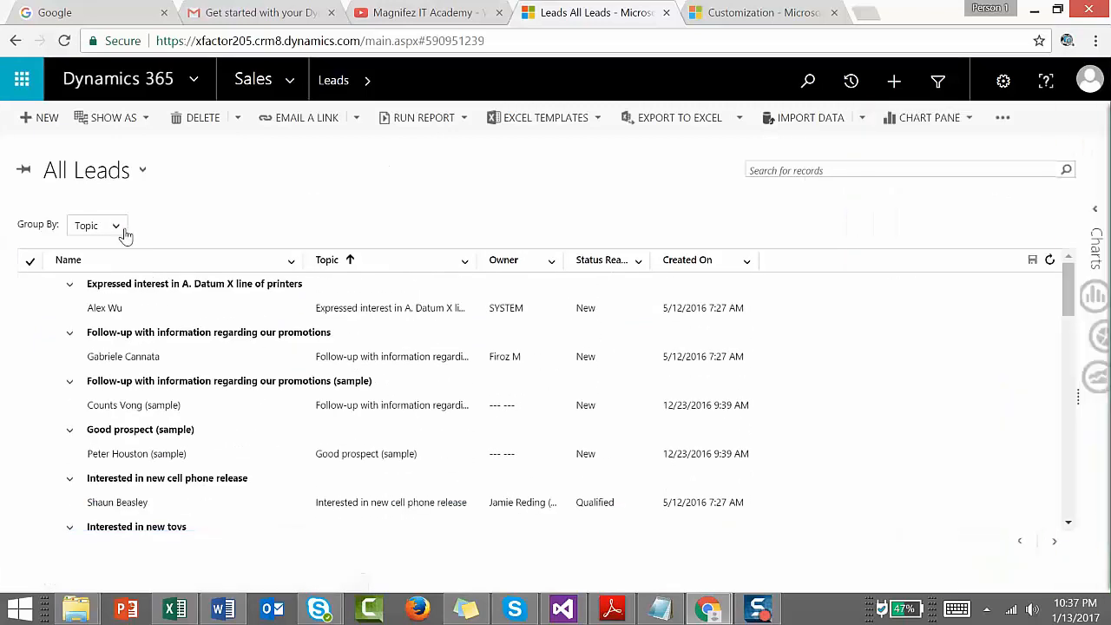
Step: Group the All Leads records by Owner and look through the groups
click(115, 226)
click(94, 299)
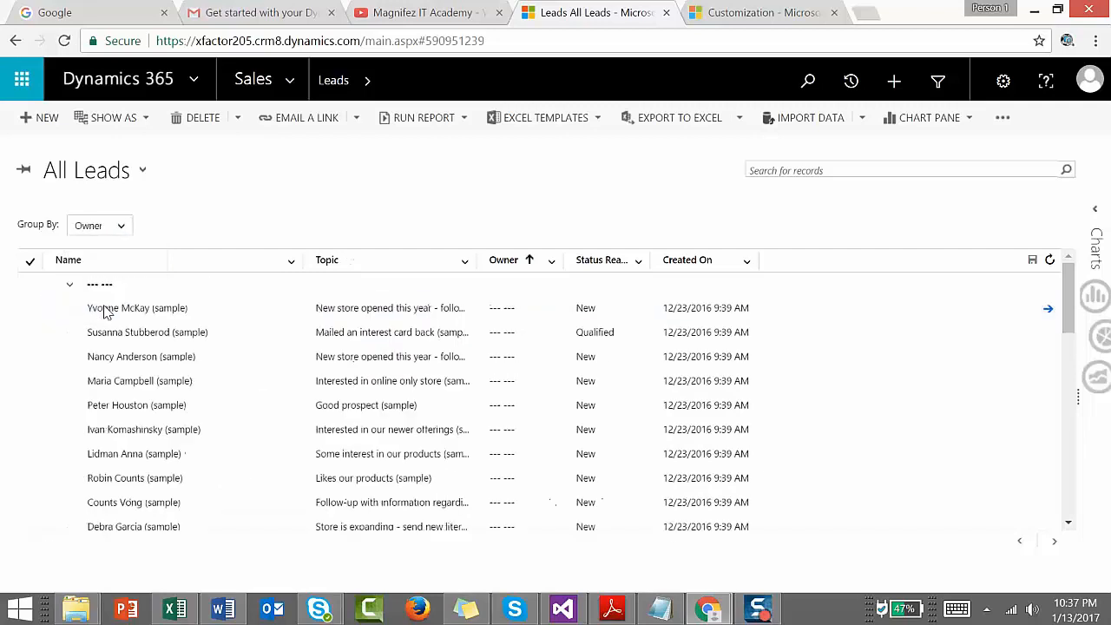
drag(1068, 299, 1068, 408)
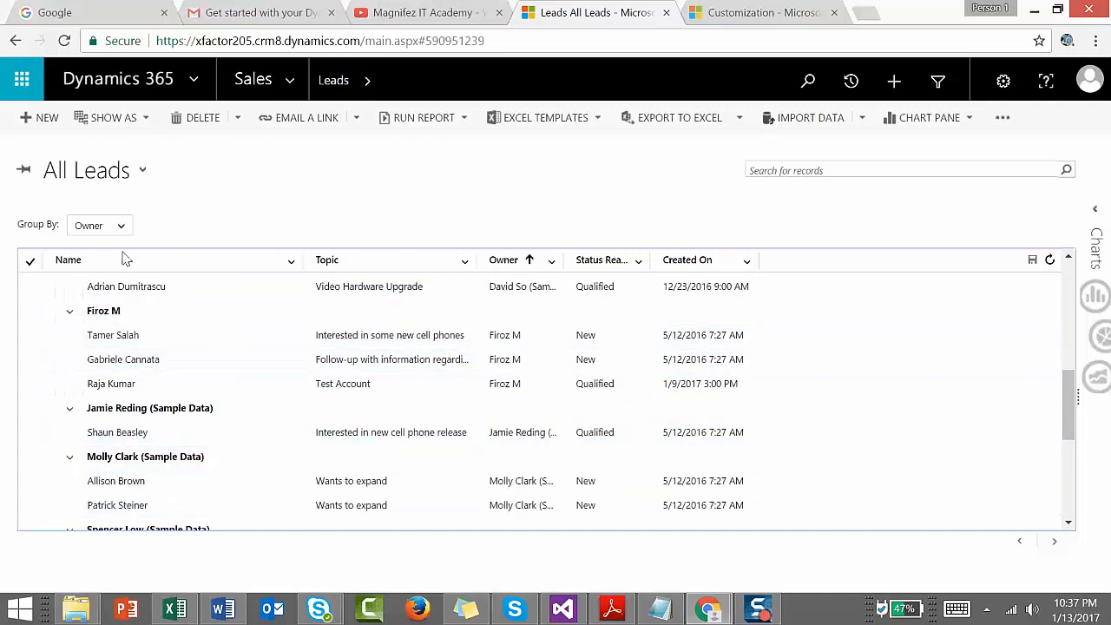
Step: Group the All Leads records by Status Reason and look through the groups
click(111, 225)
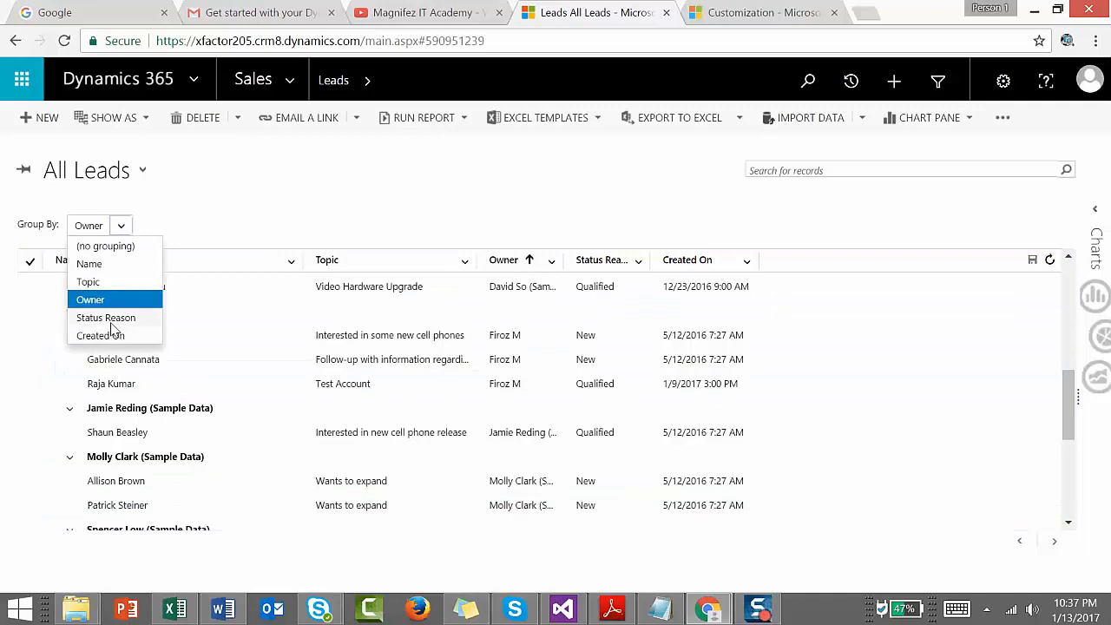
click(108, 317)
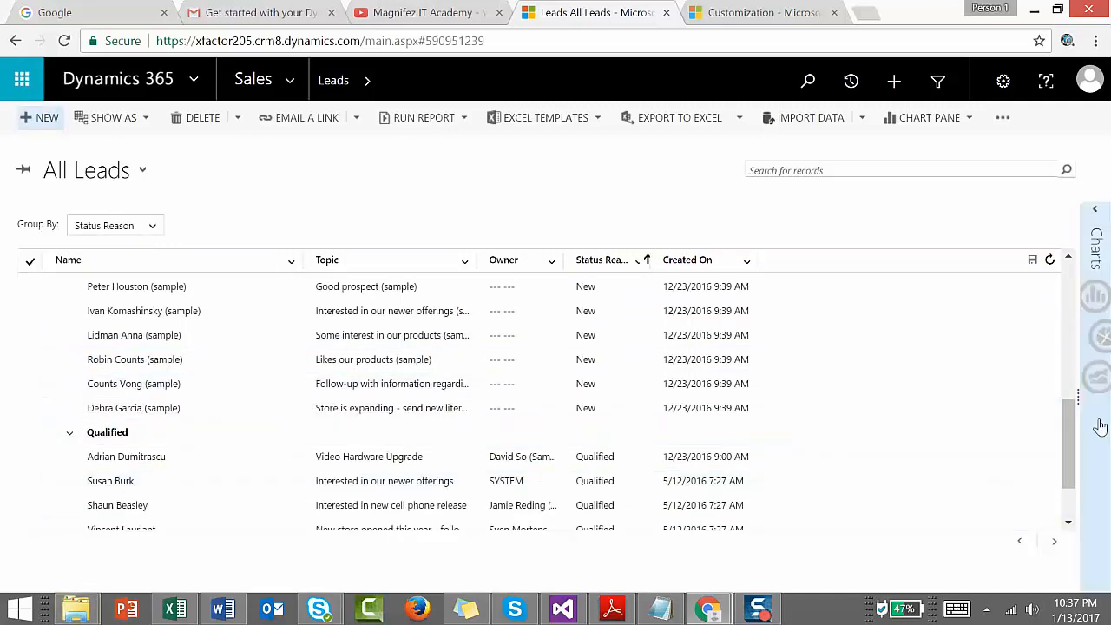
drag(1068, 408, 1018, 304)
scroll(1006, 285, down, 8)
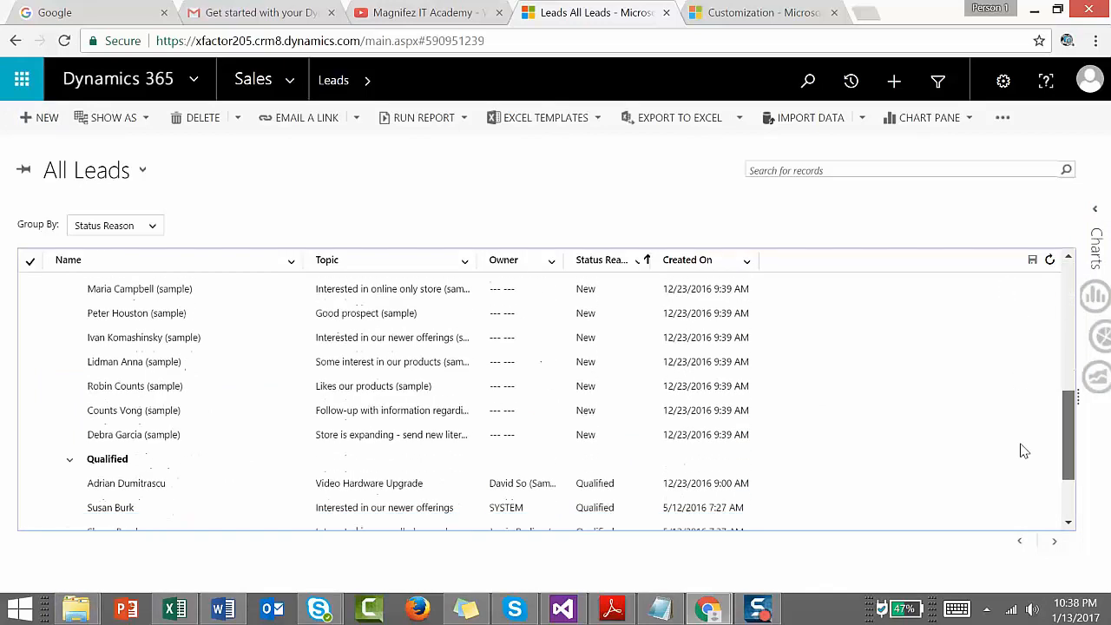
scroll(1000, 380, up, 8)
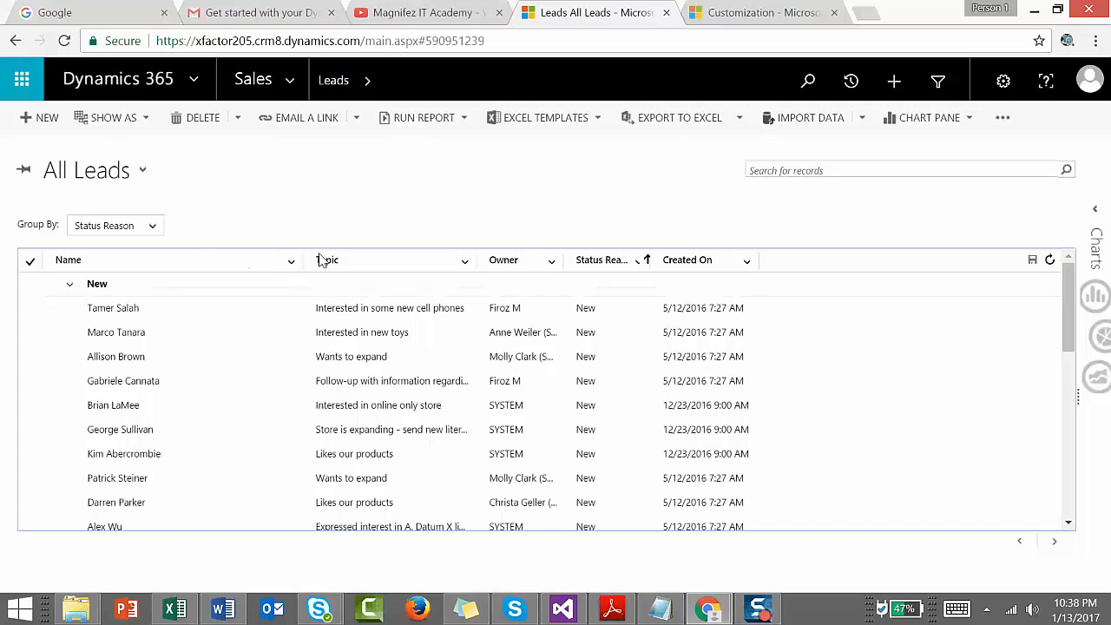
click(293, 264)
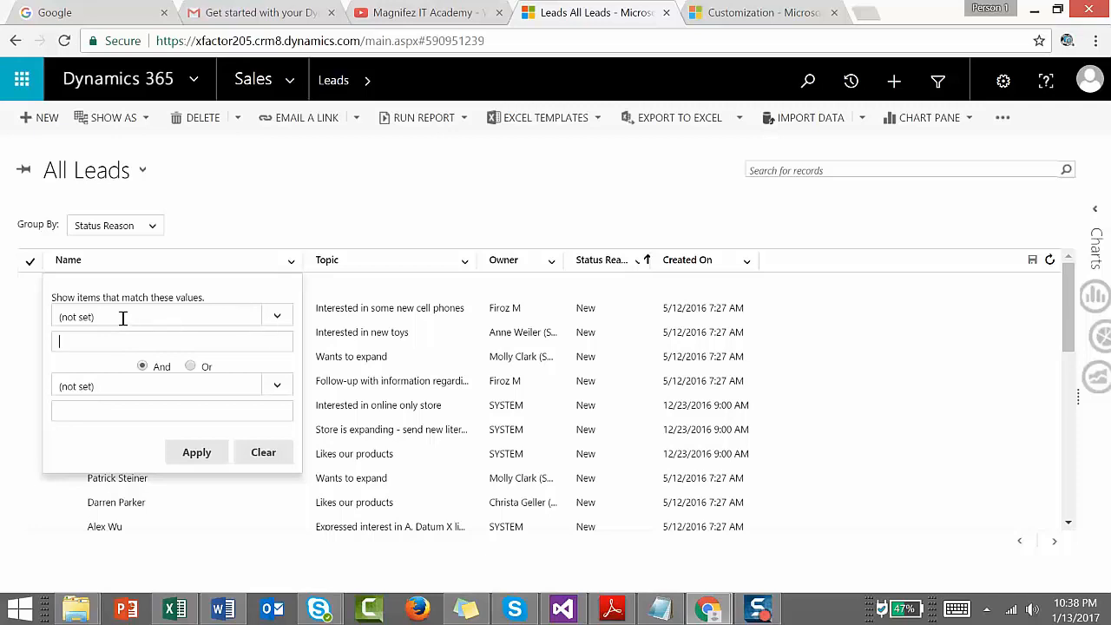
click(276, 318)
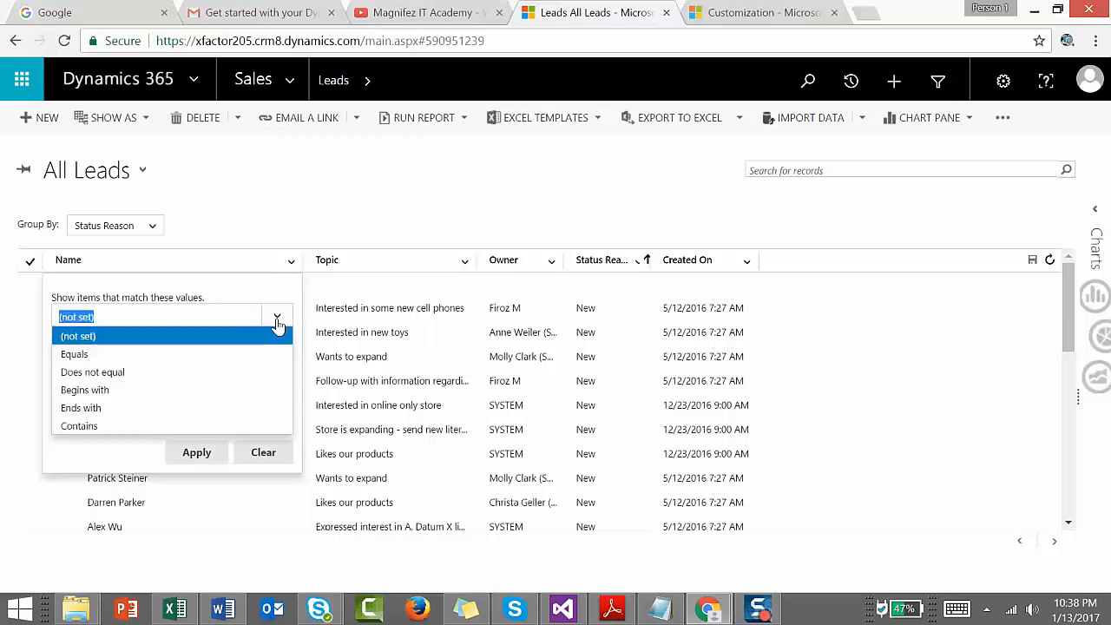
click(236, 354)
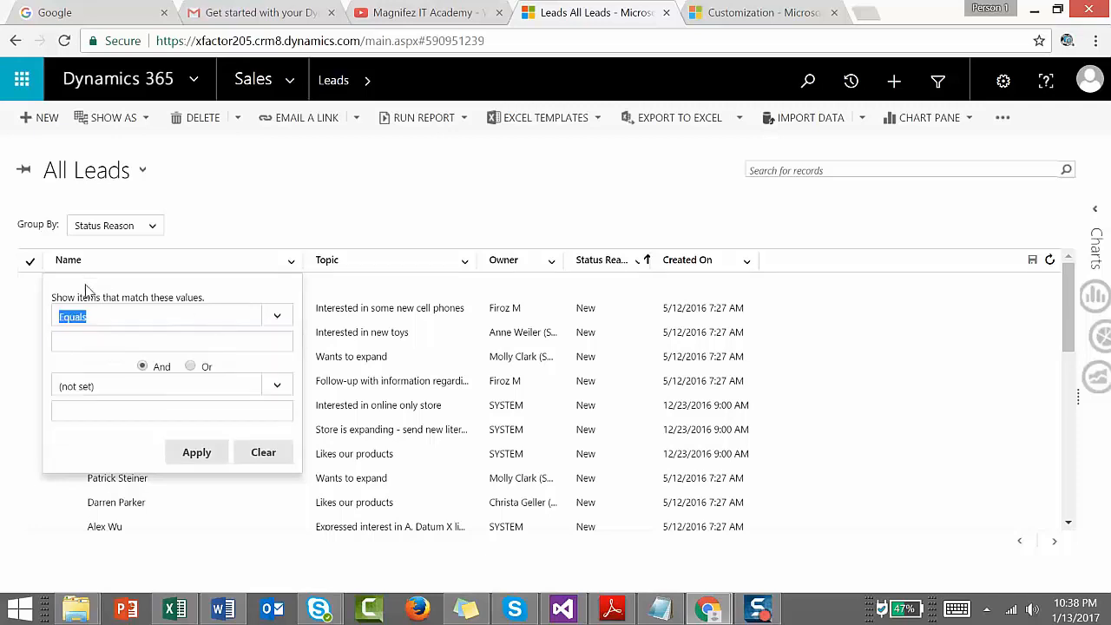
click(114, 344)
click(371, 200)
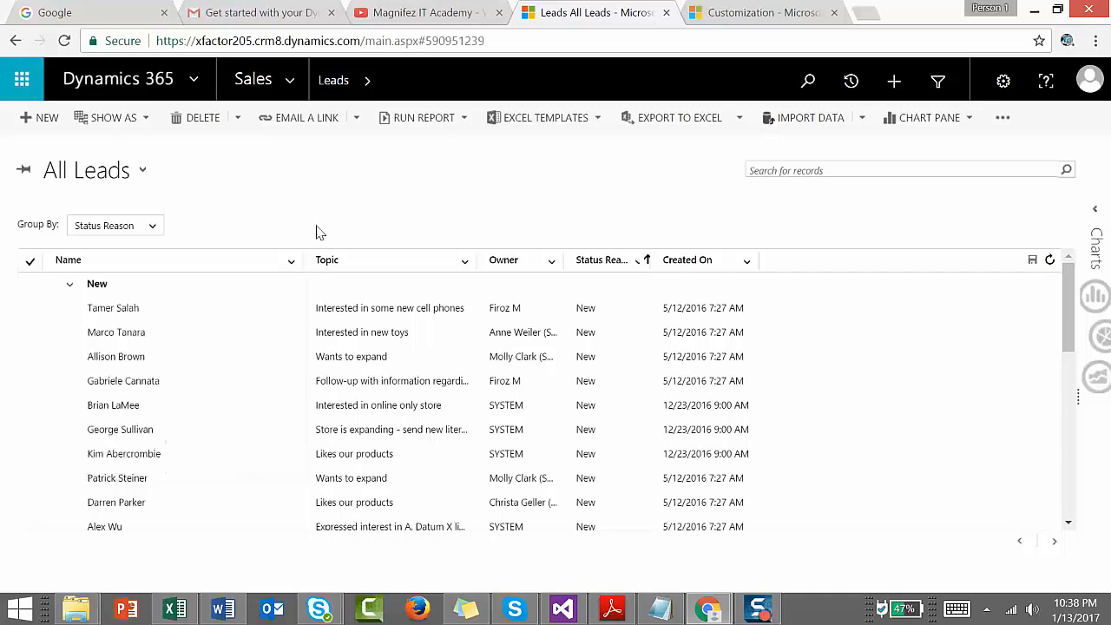
Step: Filter the Name column with a Contains condition on the first lead's first name, and clear the filter again
click(147, 315)
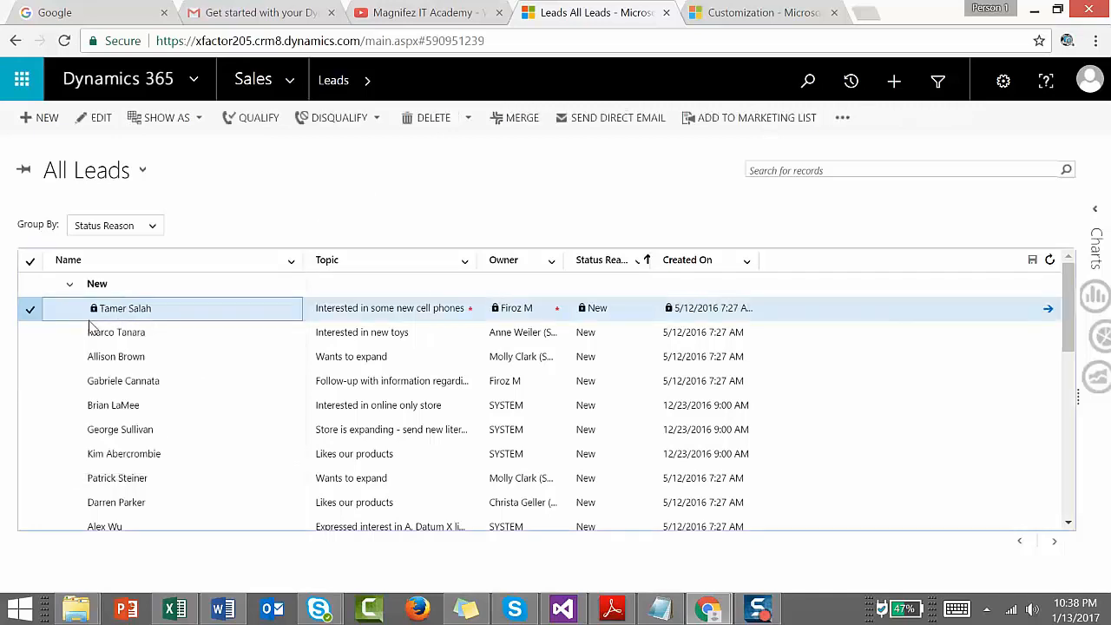
click(291, 260)
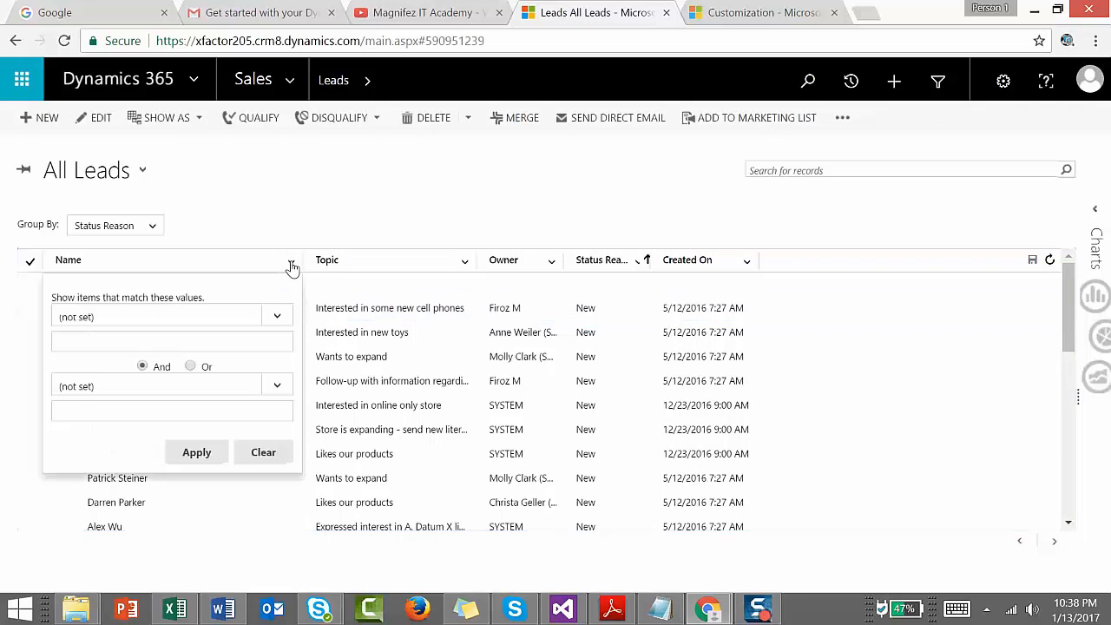
click(275, 318)
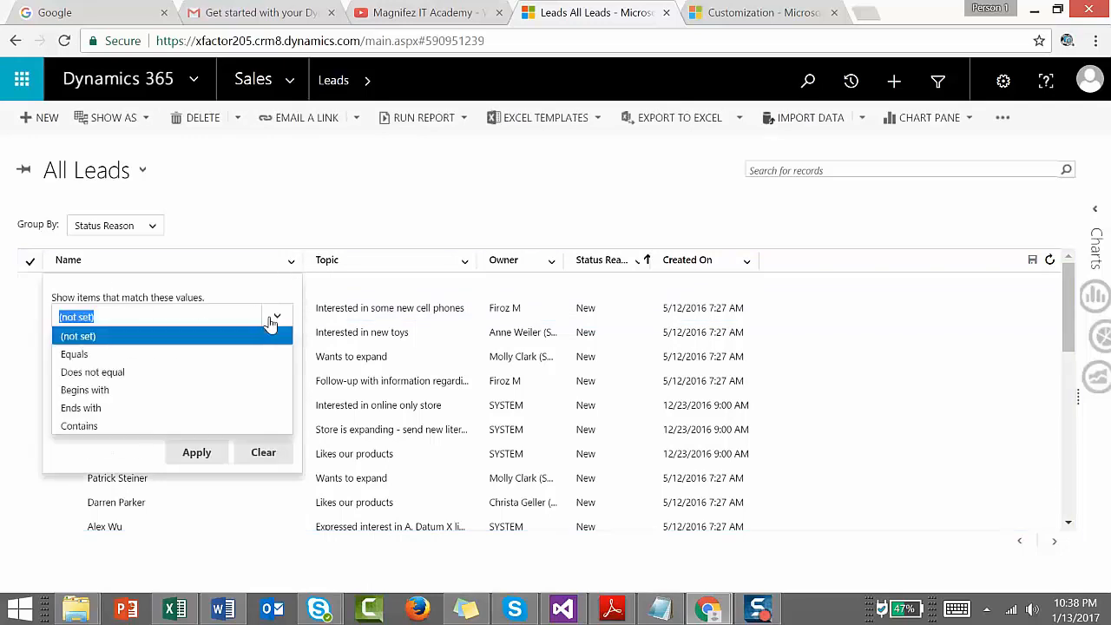
click(180, 426)
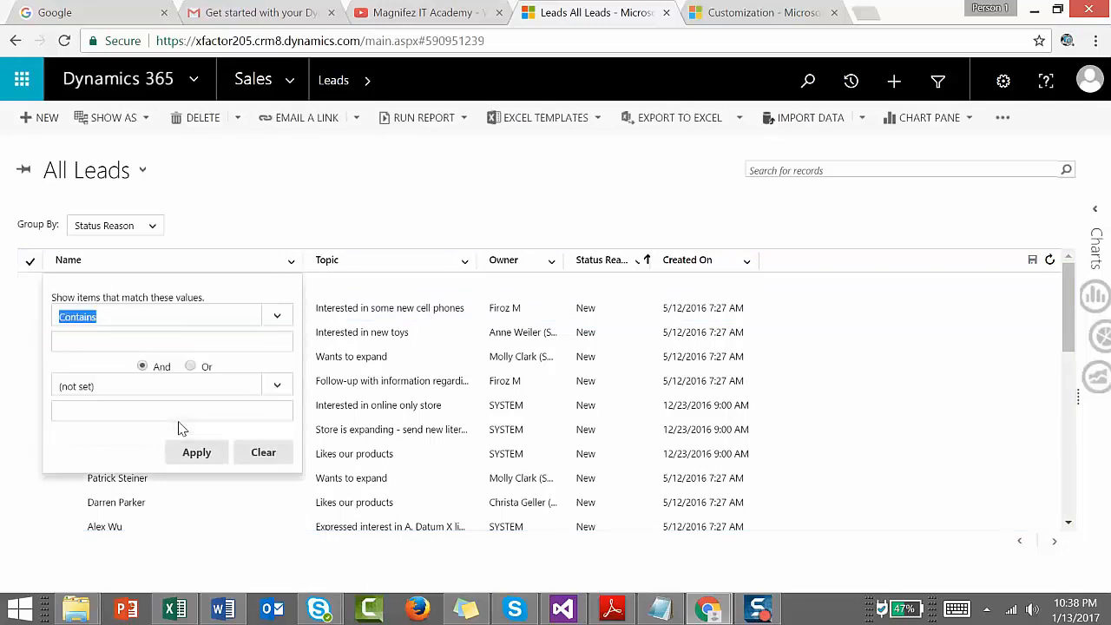
click(171, 340)
click(186, 457)
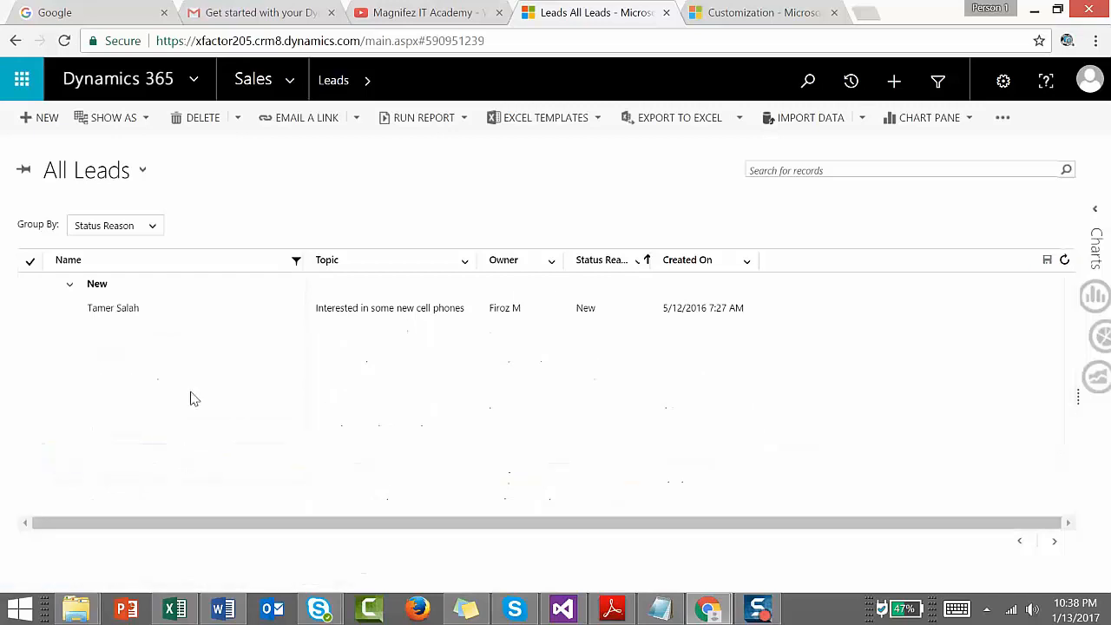
click(295, 262)
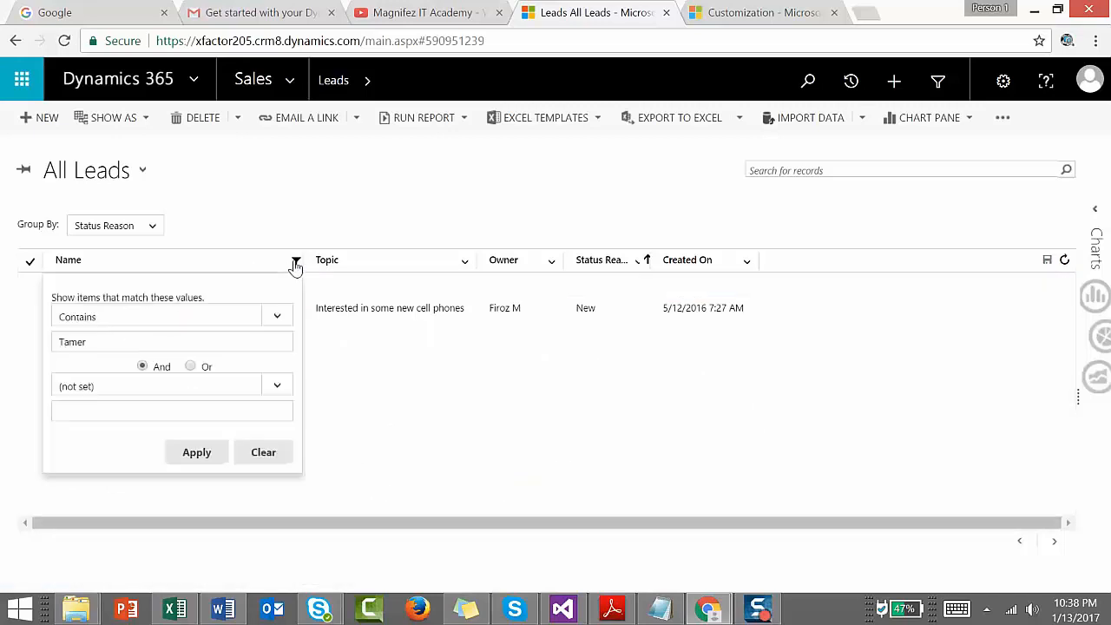
click(265, 452)
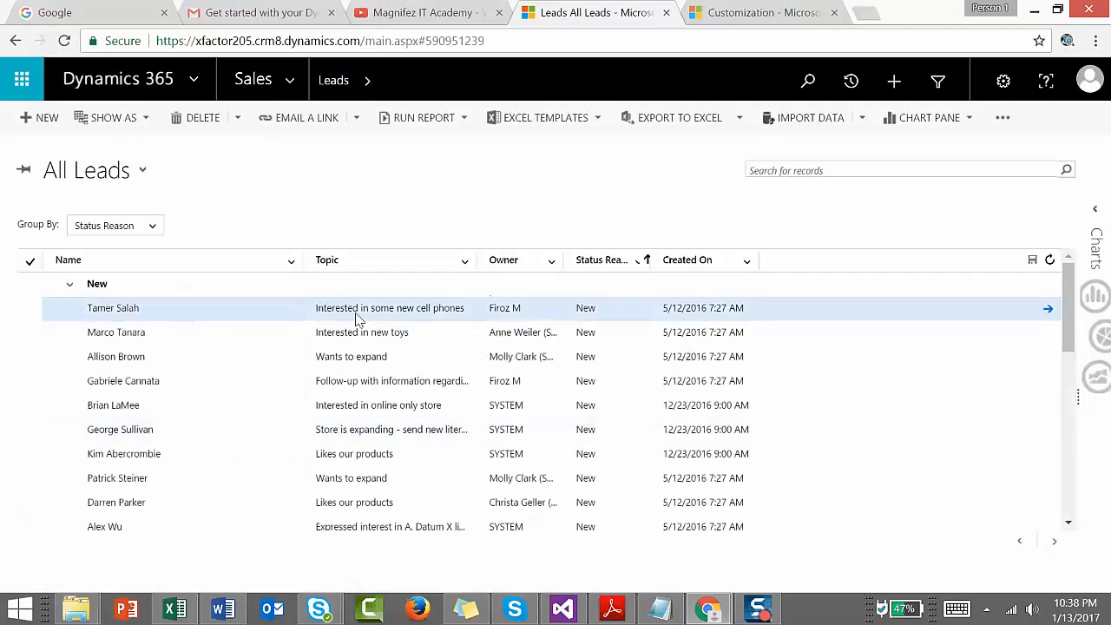
Step: Change the first New lead's Topic to "Interested in our products" directly in the grid and save it by moving to another record
click(219, 318)
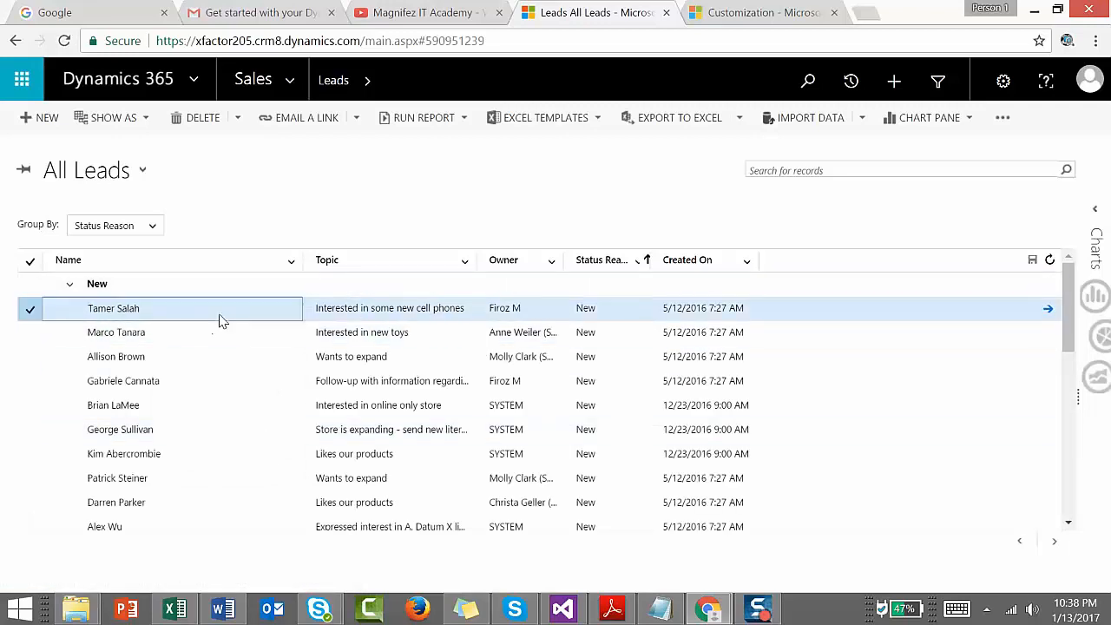
click(461, 315)
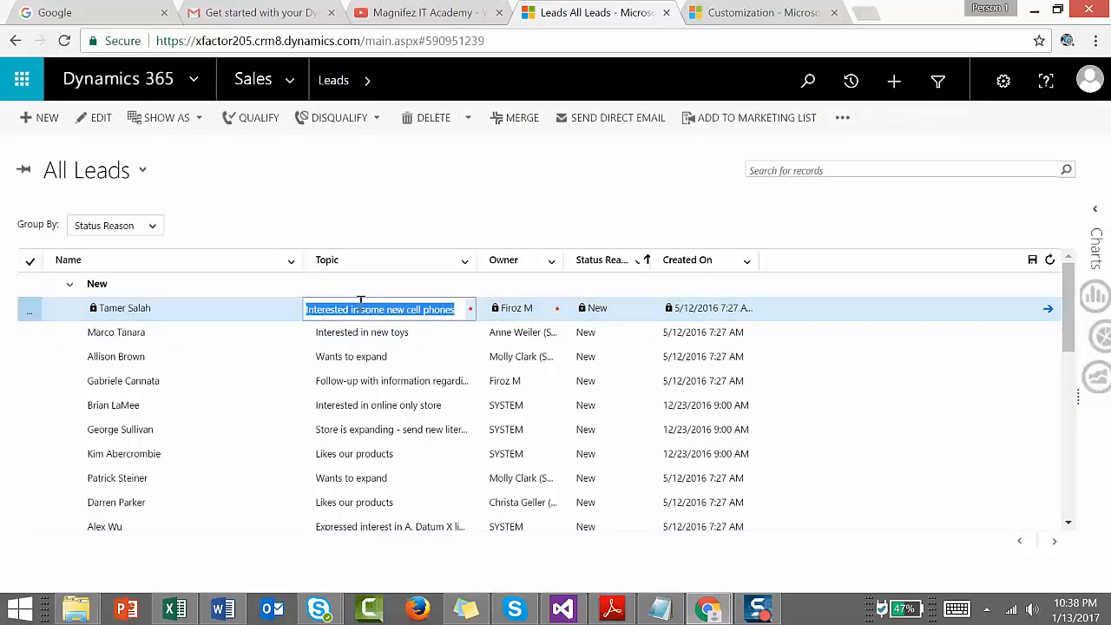
text(Inte)
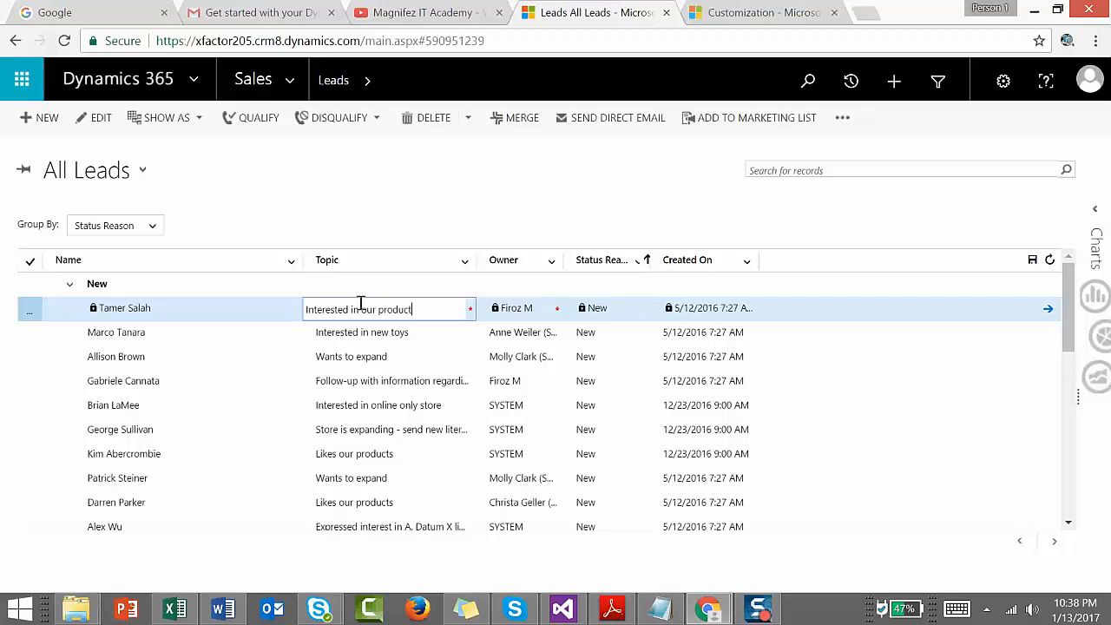
key(Tab)
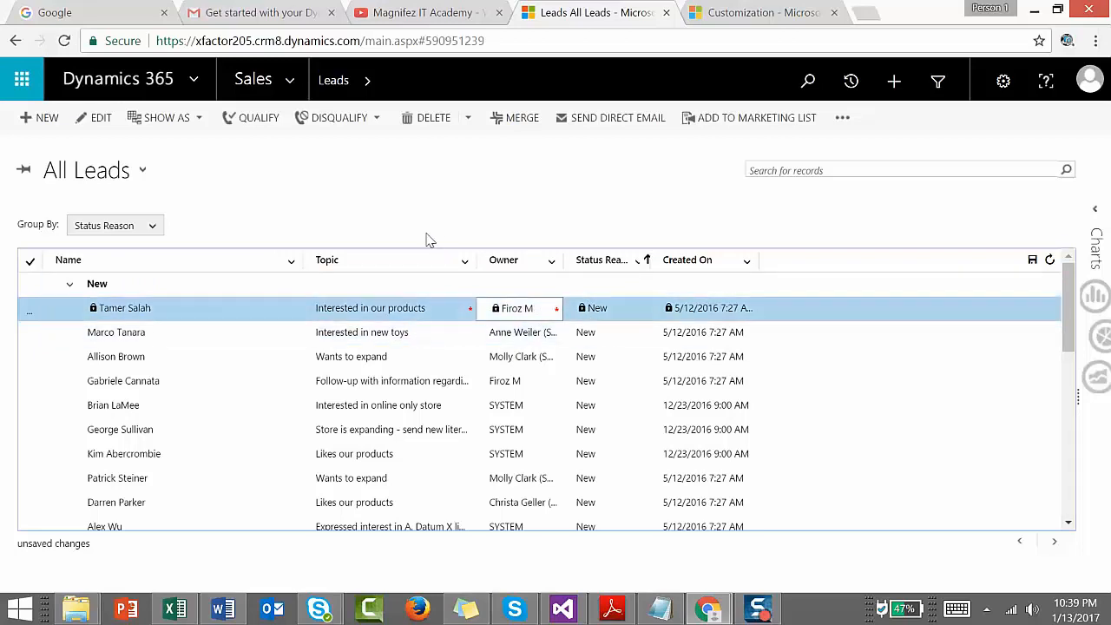
click(248, 339)
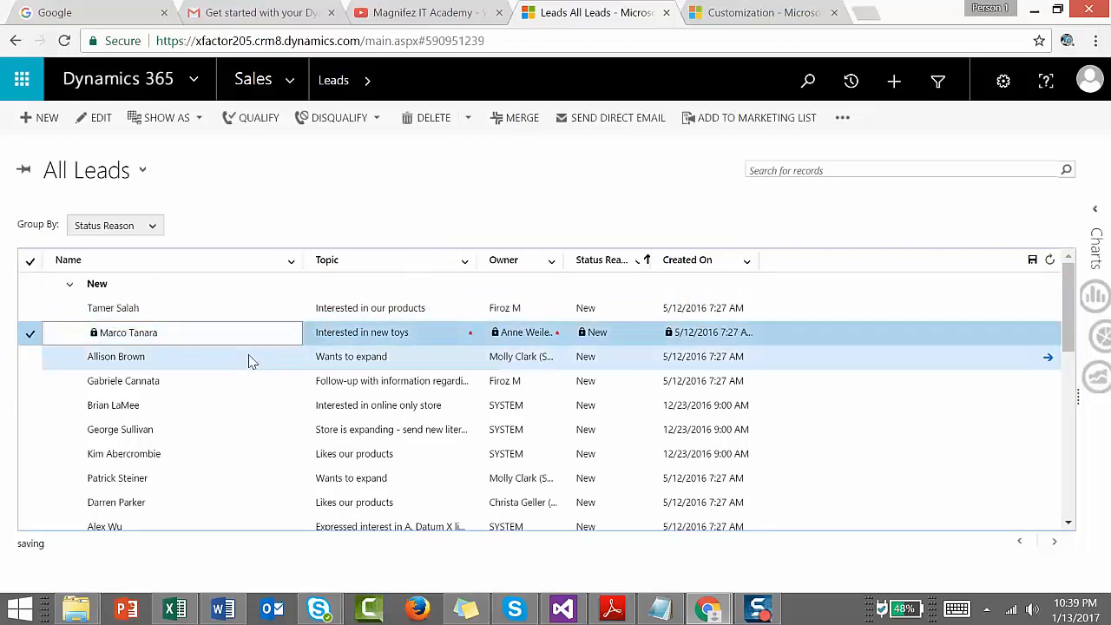
click(248, 358)
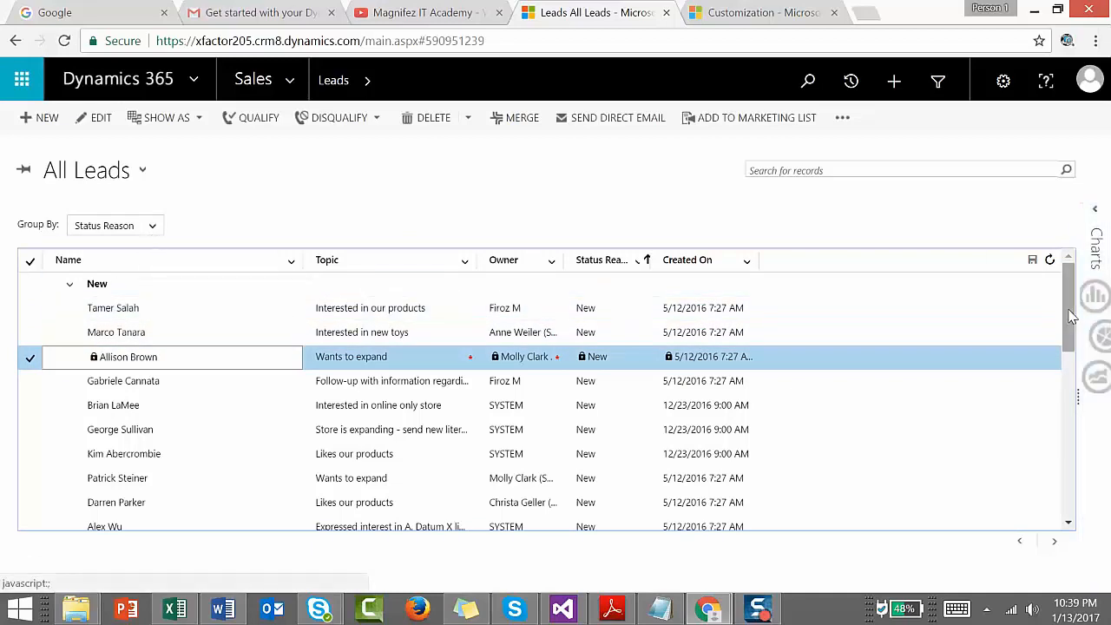
drag(1068, 309, 1041, 353)
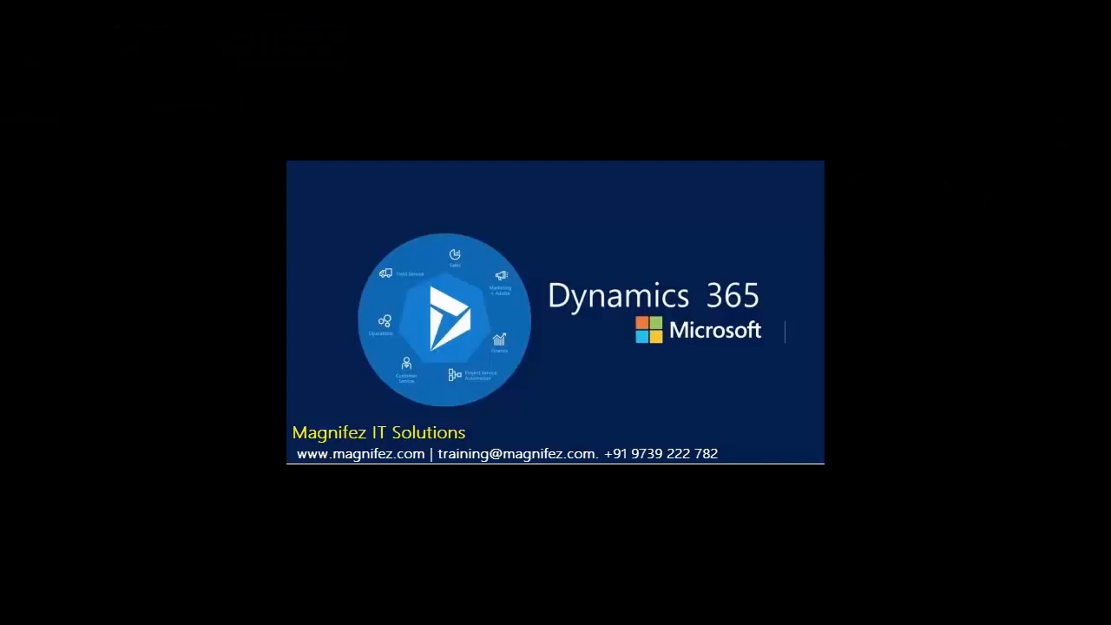